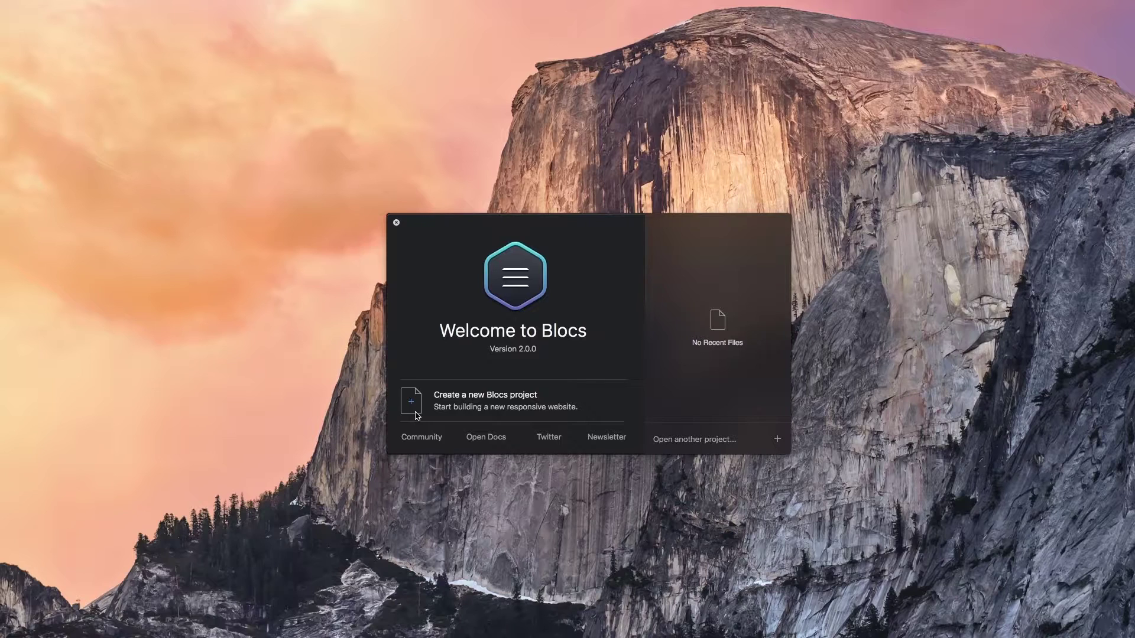
# Step: Create a new blank Blocs project from the welcome window
pyautogui.click(415, 415)
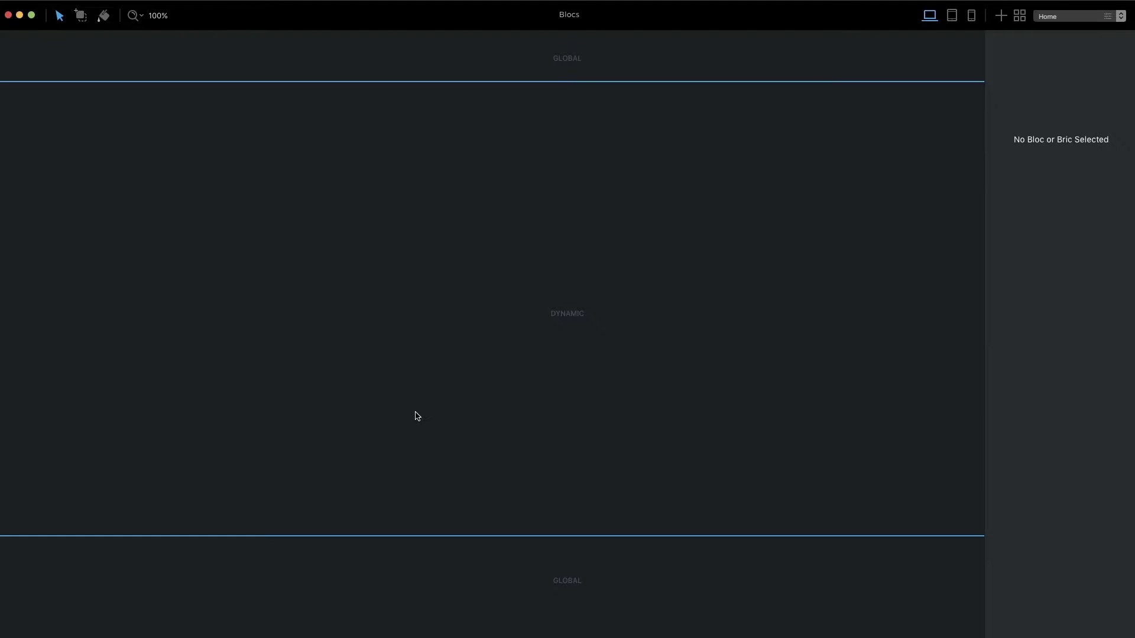
# Step: Browse the bloc categories and insert the photo-styled canoe hero bloc as the first bloc
pyautogui.click(616, 68)
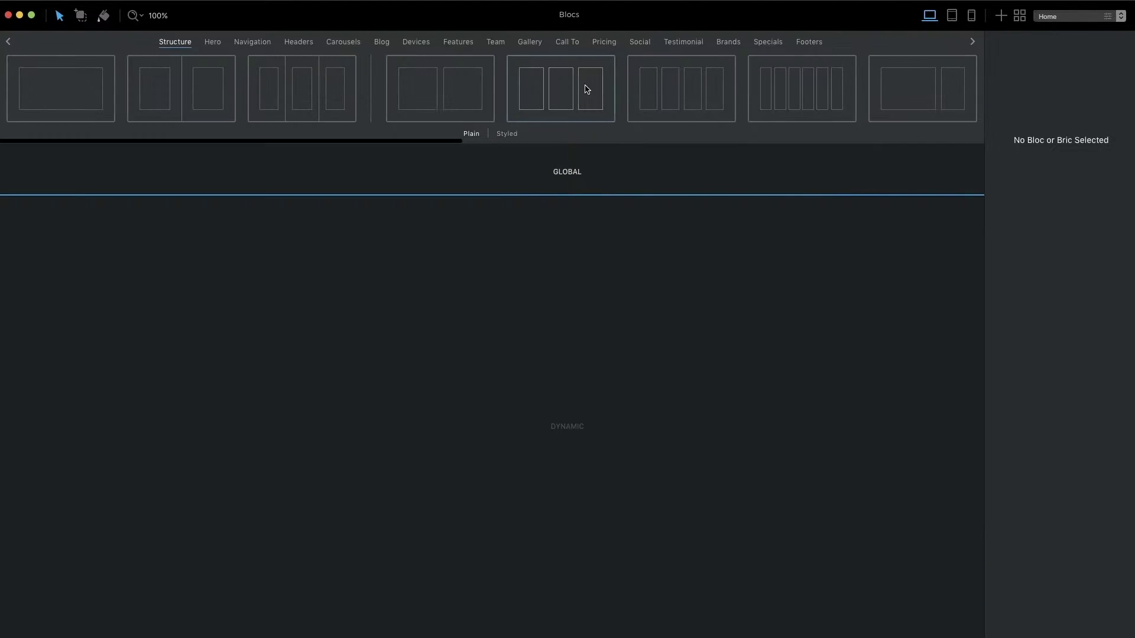
pyautogui.hscroll(6, 585, 89)
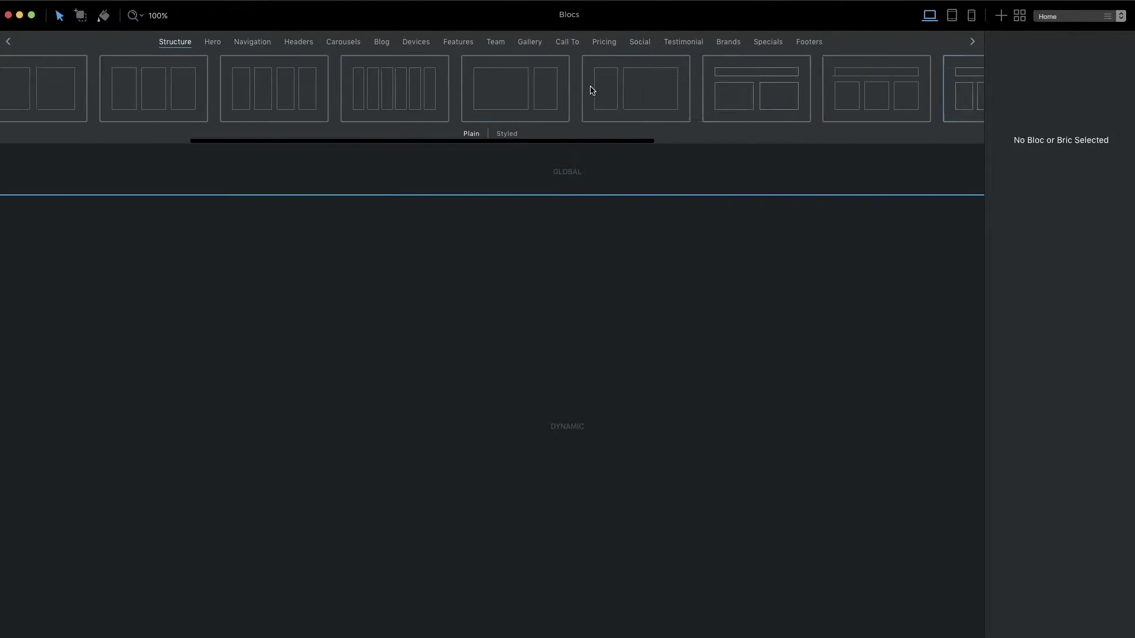
pyautogui.click(213, 42)
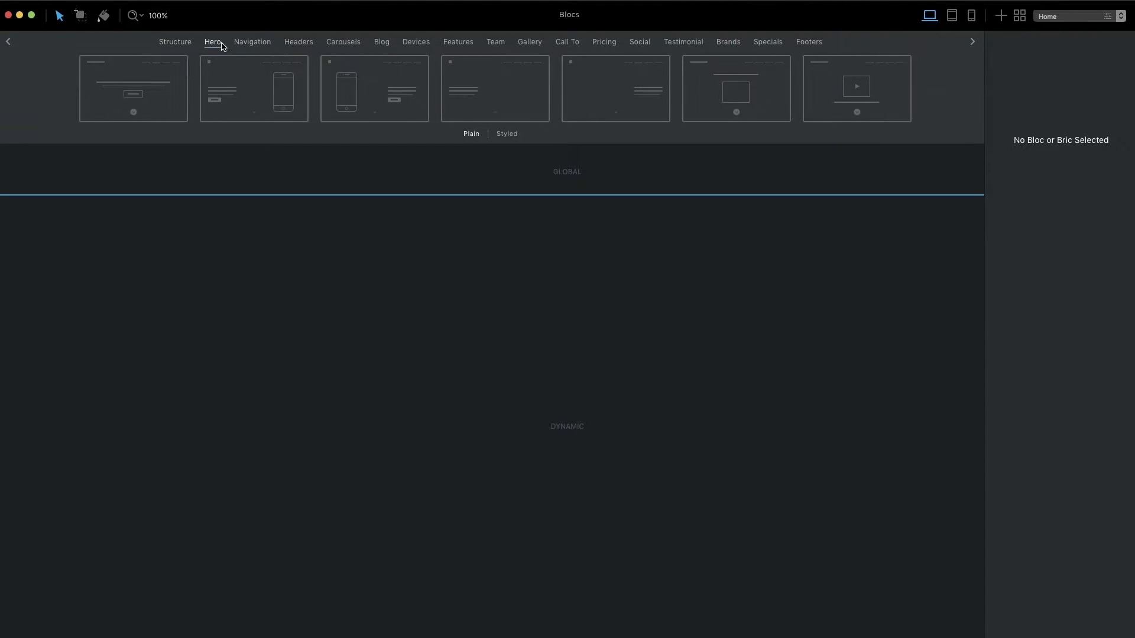
pyautogui.click(253, 42)
pyautogui.click(298, 42)
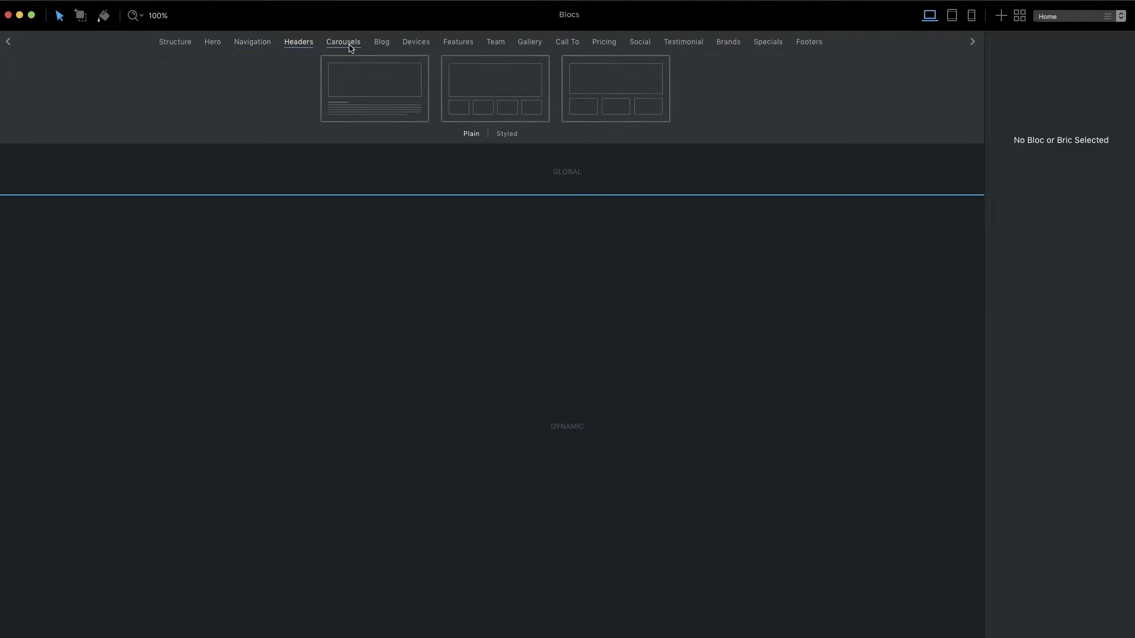
pyautogui.click(343, 42)
pyautogui.click(495, 41)
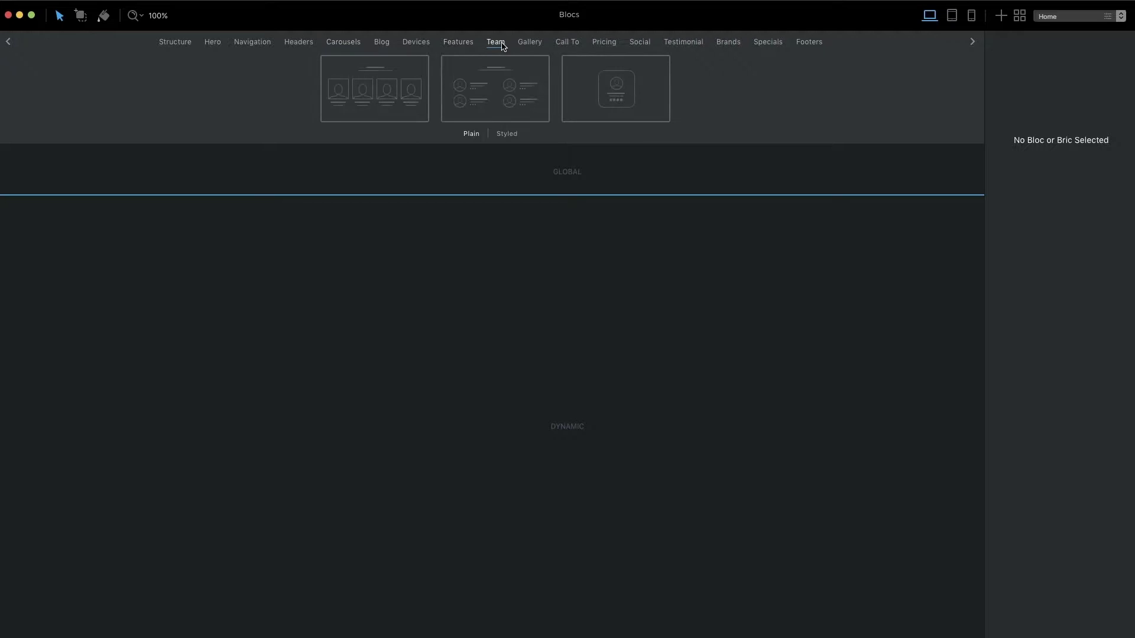
pyautogui.click(416, 42)
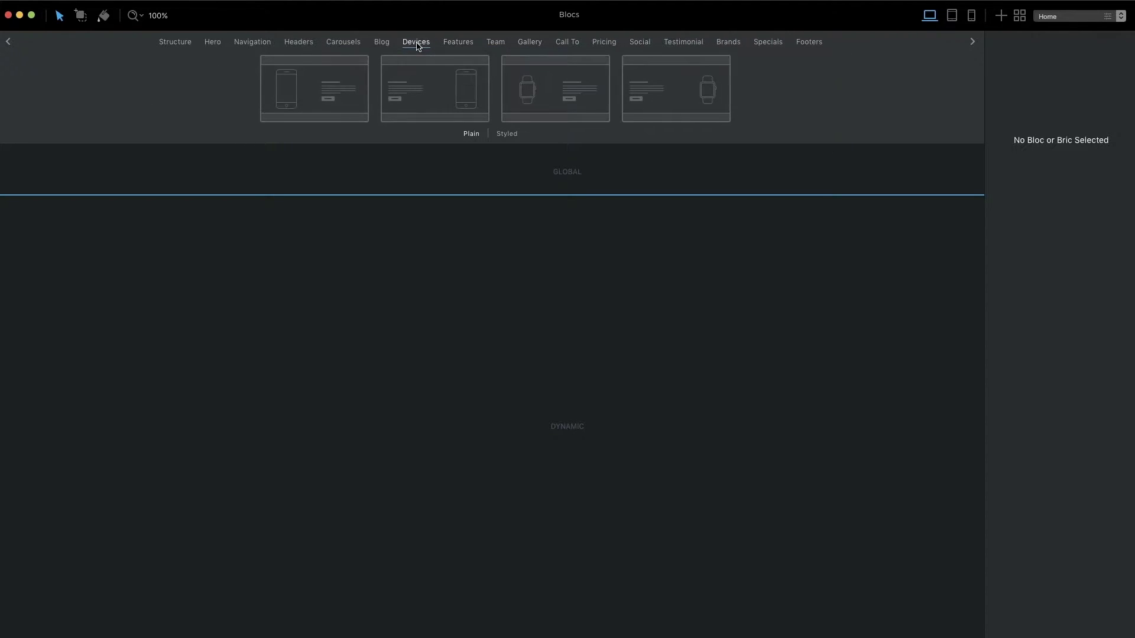
pyautogui.click(508, 134)
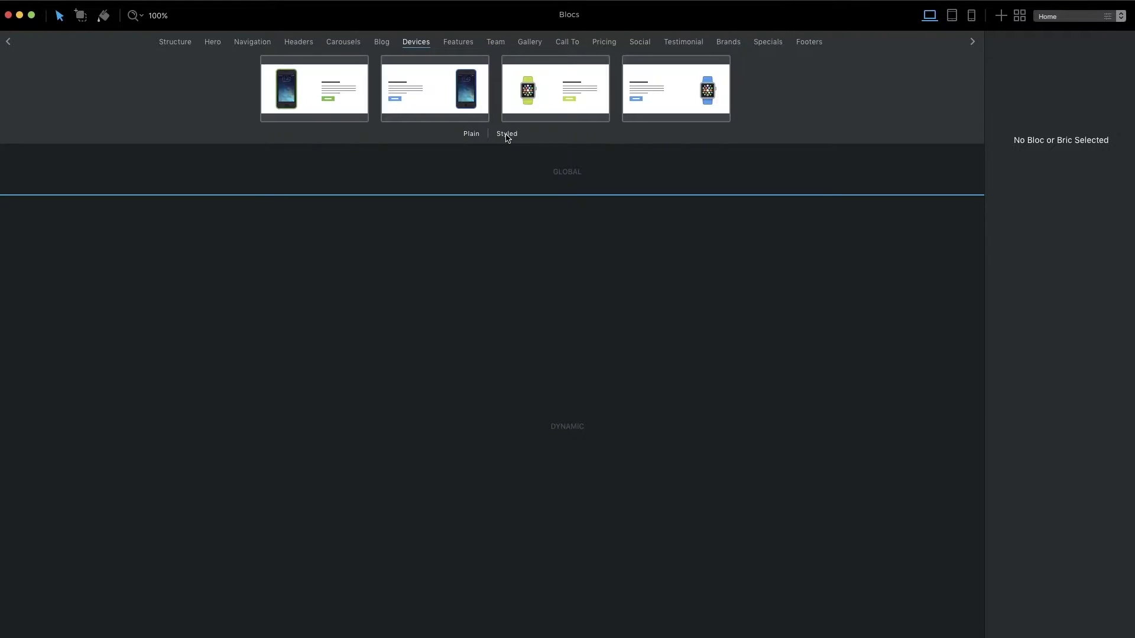
pyautogui.click(471, 133)
pyautogui.click(212, 42)
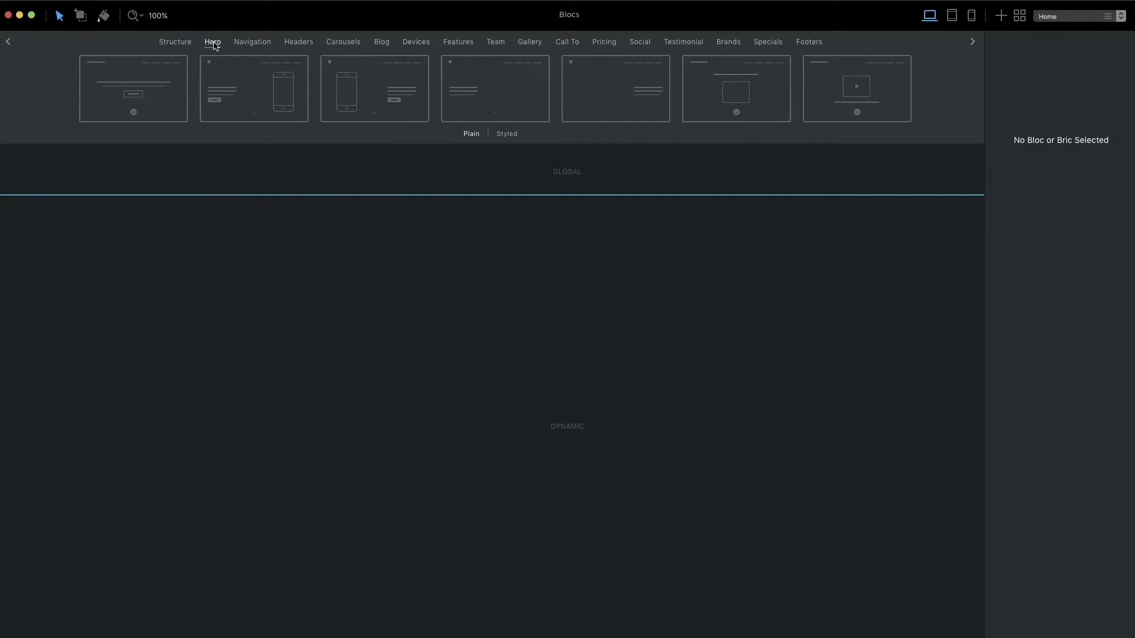
pyautogui.click(512, 134)
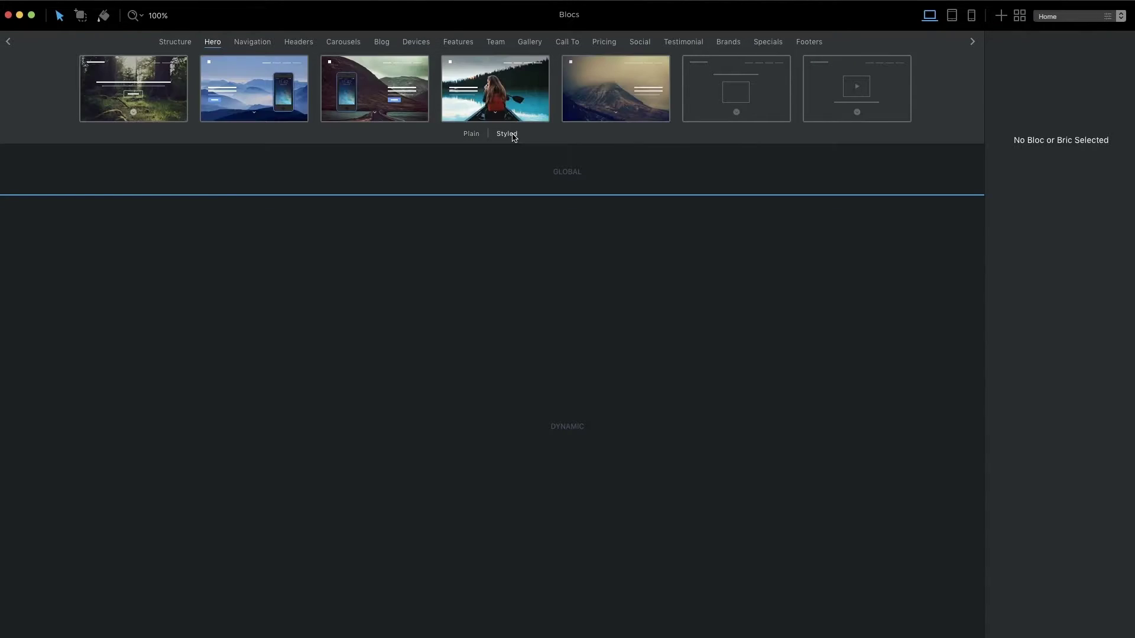
pyautogui.click(512, 97)
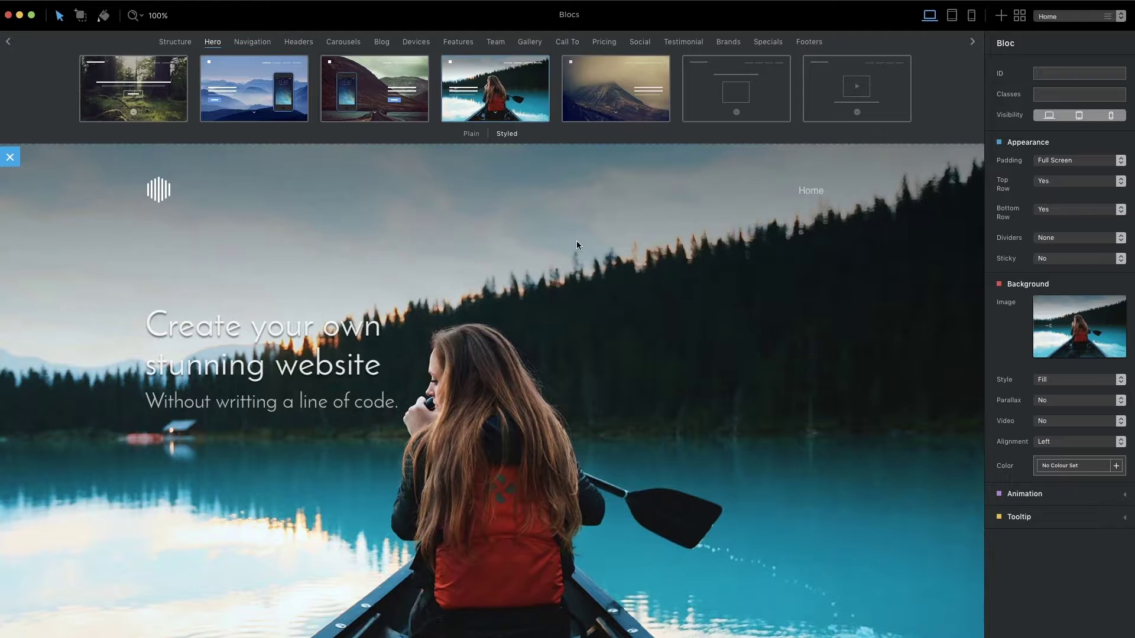
# Step: Add the press logos brands bloc below the hero
pyautogui.click(579, 240)
pyautogui.scroll(-8, 594, 237)
pyautogui.scroll(-2, 599, 236)
pyautogui.click(512, 372)
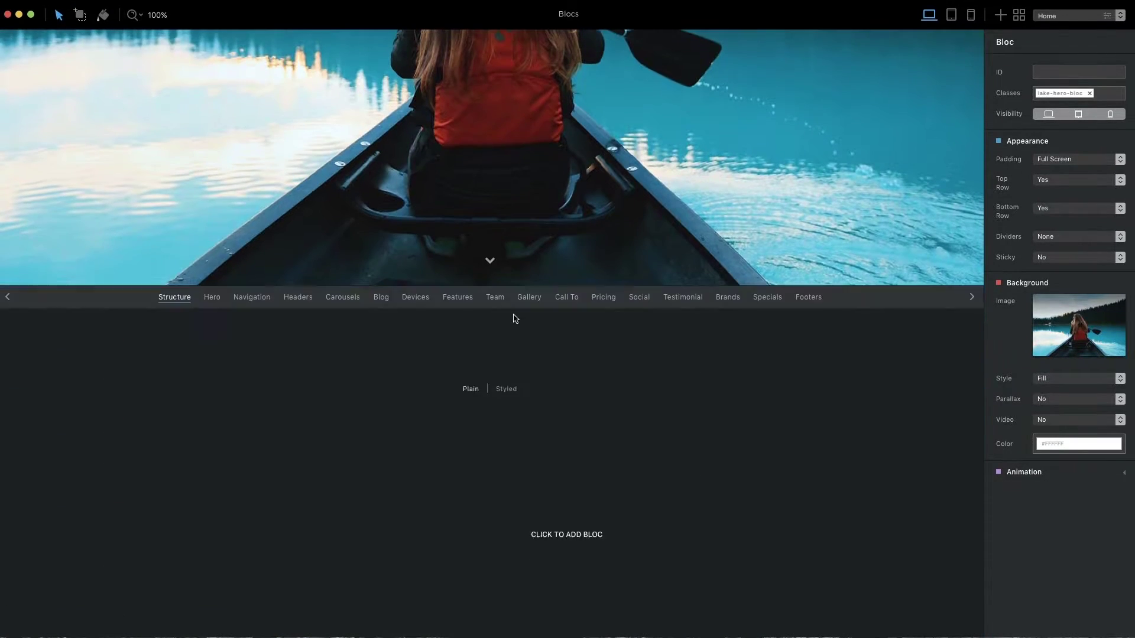
pyautogui.click(727, 296)
pyautogui.click(440, 339)
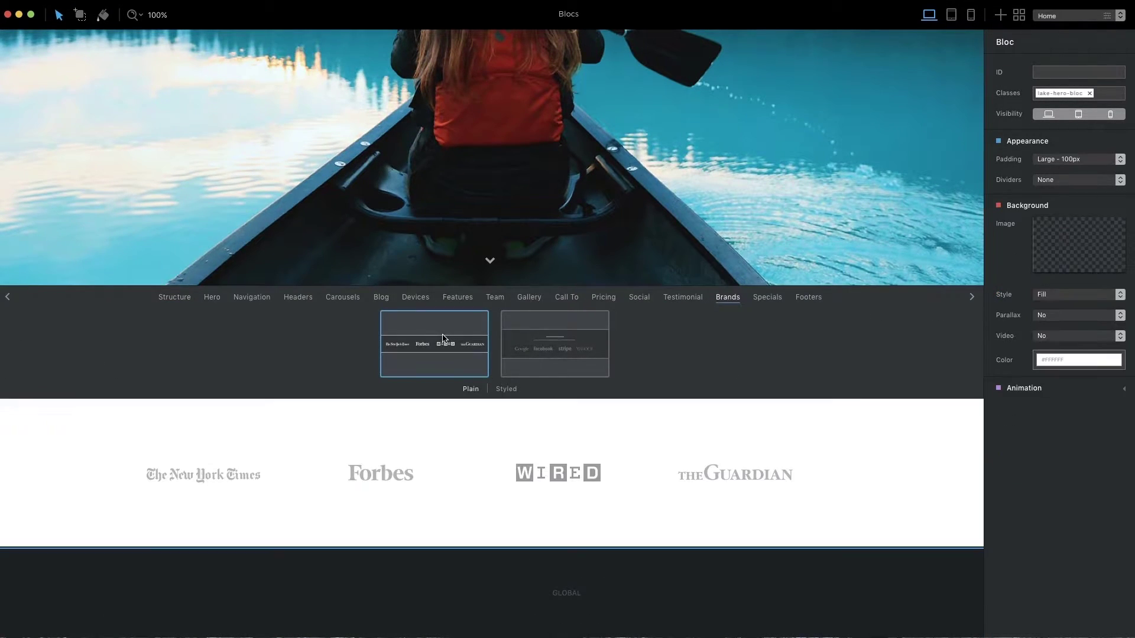
pyautogui.click(577, 474)
# Step: Add the styled App Feature phone bloc, then the design-quote testimonial bloc beneath it
pyautogui.click(488, 520)
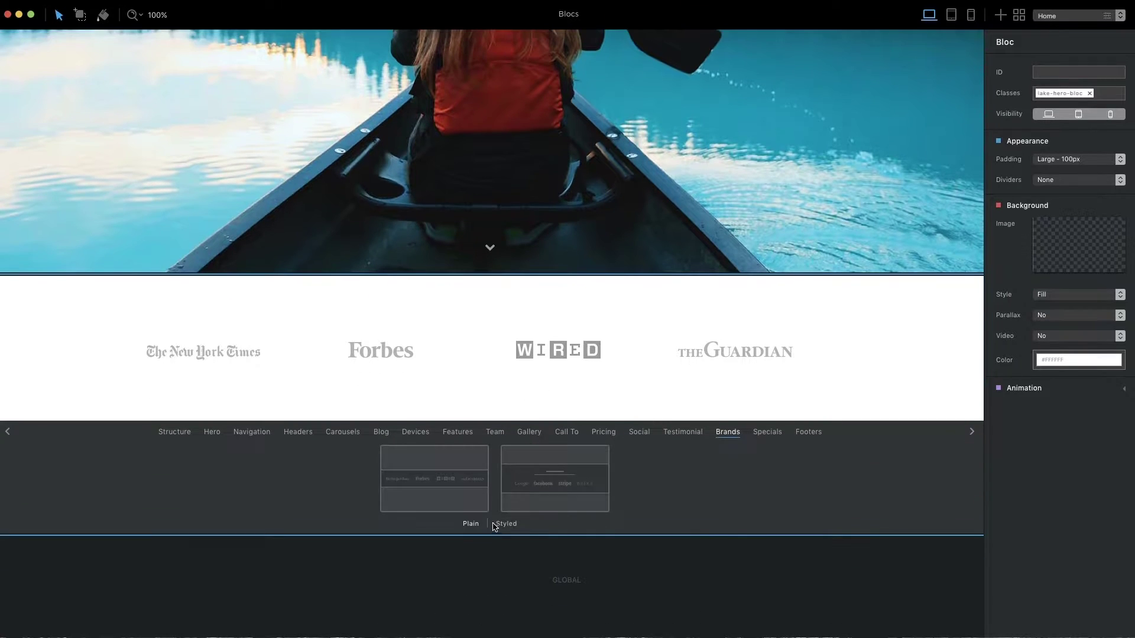
pyautogui.click(414, 431)
pyautogui.click(506, 523)
pyautogui.click(457, 483)
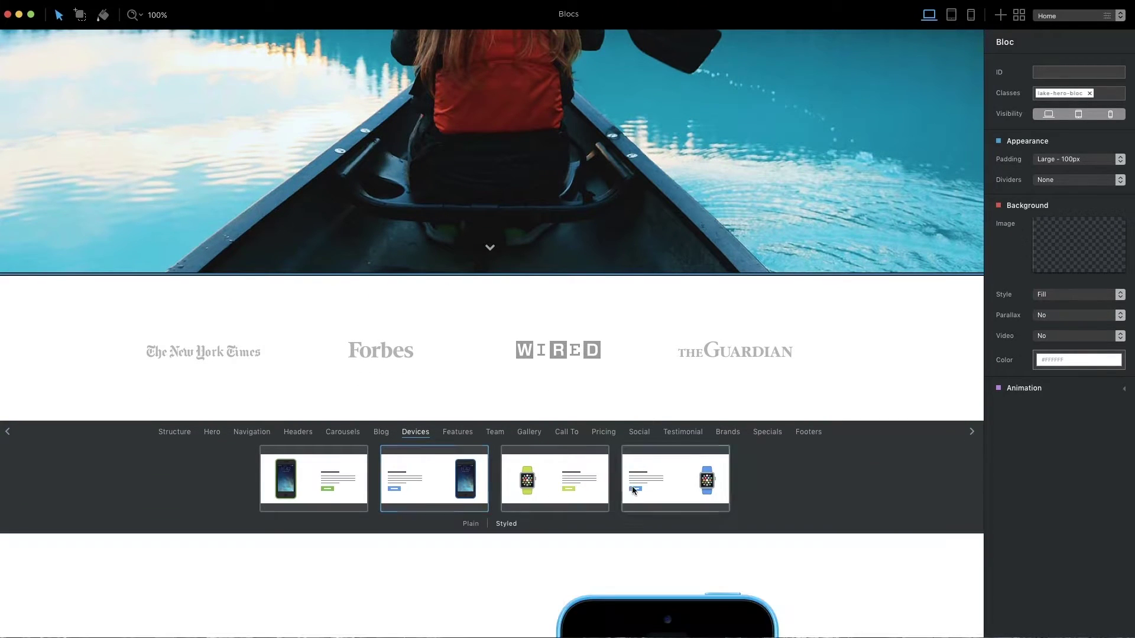
pyautogui.click(637, 529)
pyautogui.click(490, 519)
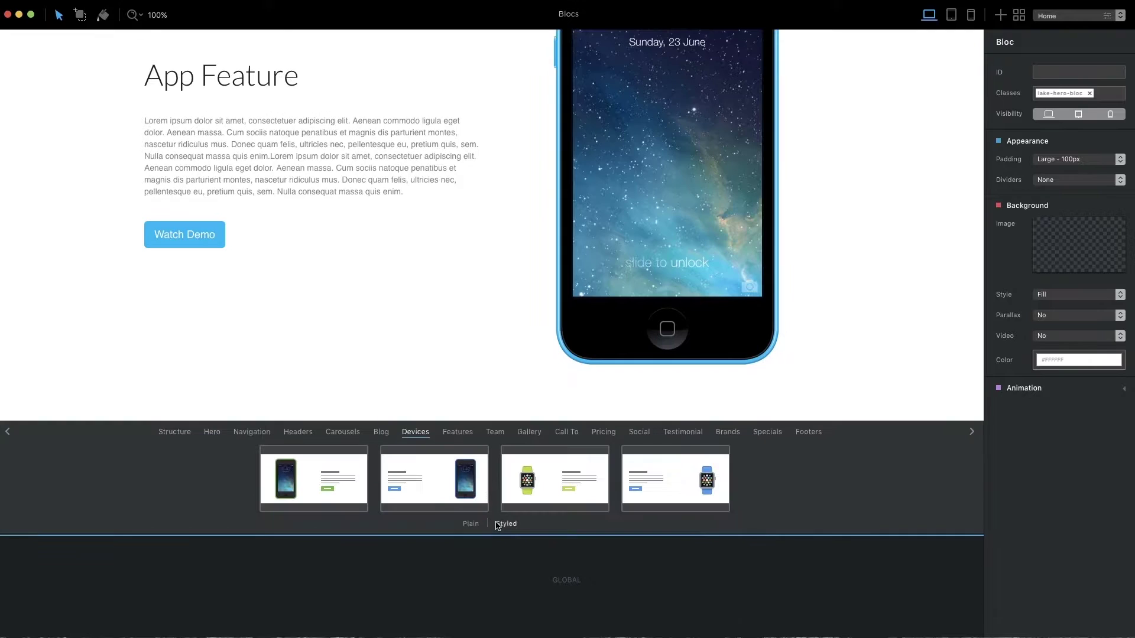
pyautogui.click(683, 432)
pyautogui.click(434, 480)
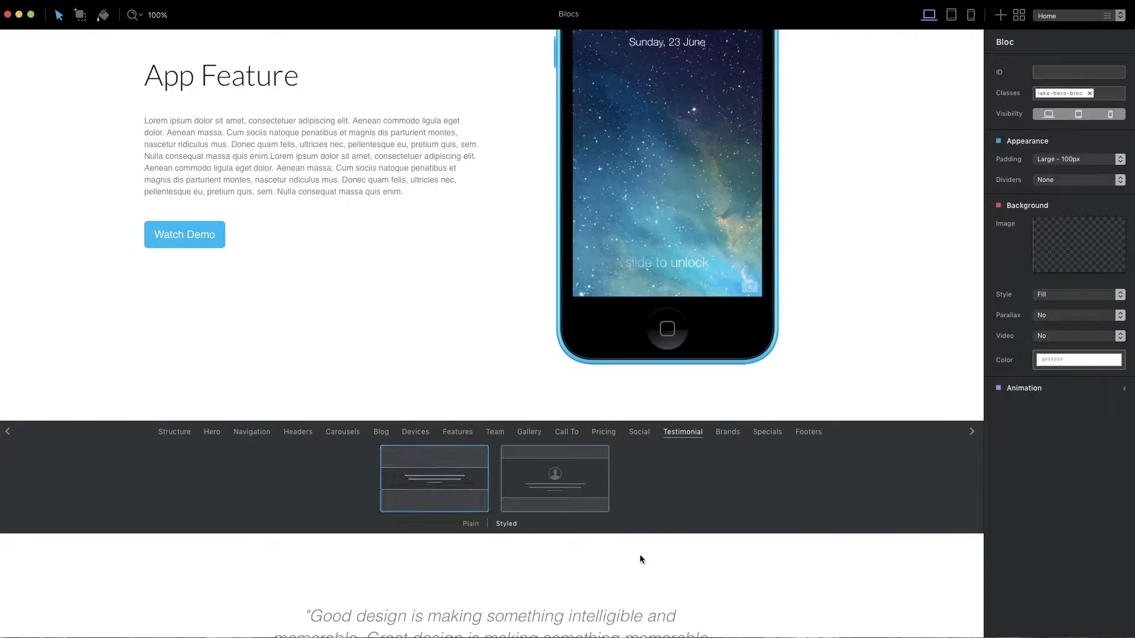
pyautogui.click(670, 546)
pyautogui.scroll(-2, 670, 546)
# Step: Add the Meet our team bloc and the social icons bloc below the testimonial
pyautogui.click(491, 524)
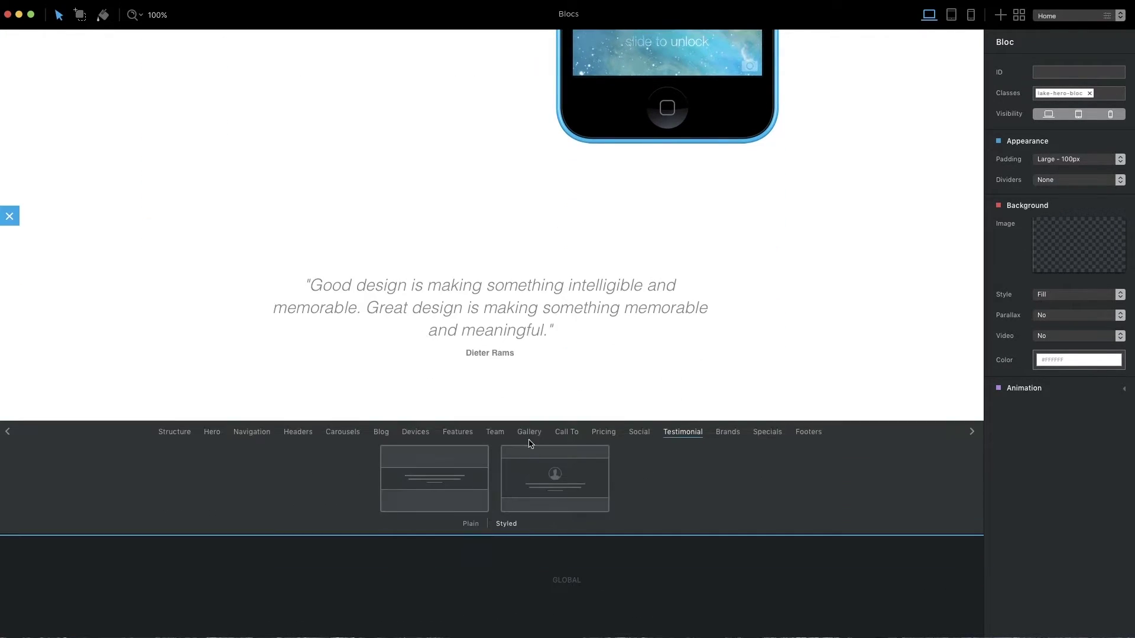
pyautogui.click(496, 432)
pyautogui.click(374, 479)
pyautogui.click(744, 529)
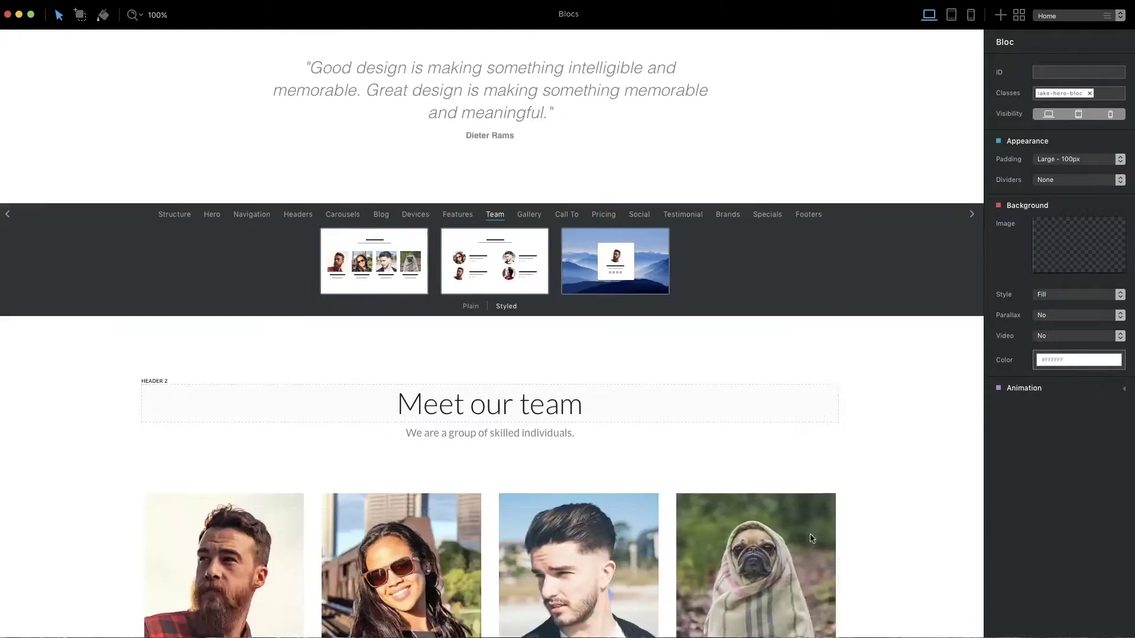
pyautogui.click(490, 524)
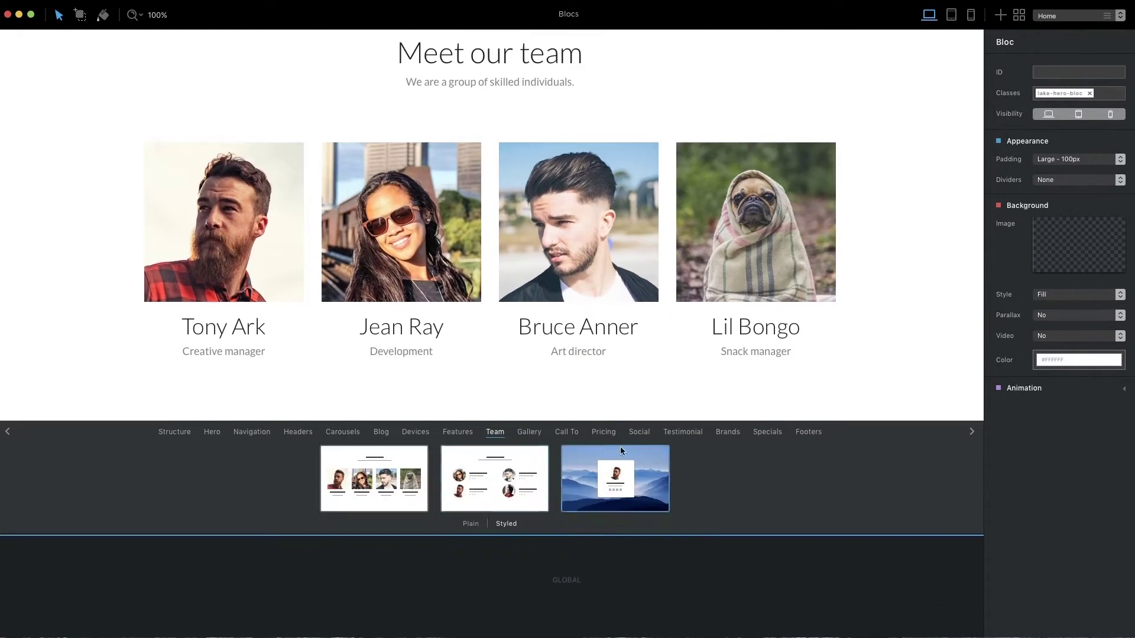
pyautogui.click(639, 432)
pyautogui.click(434, 479)
pyautogui.scroll(-2, 707, 491)
pyautogui.click(737, 502)
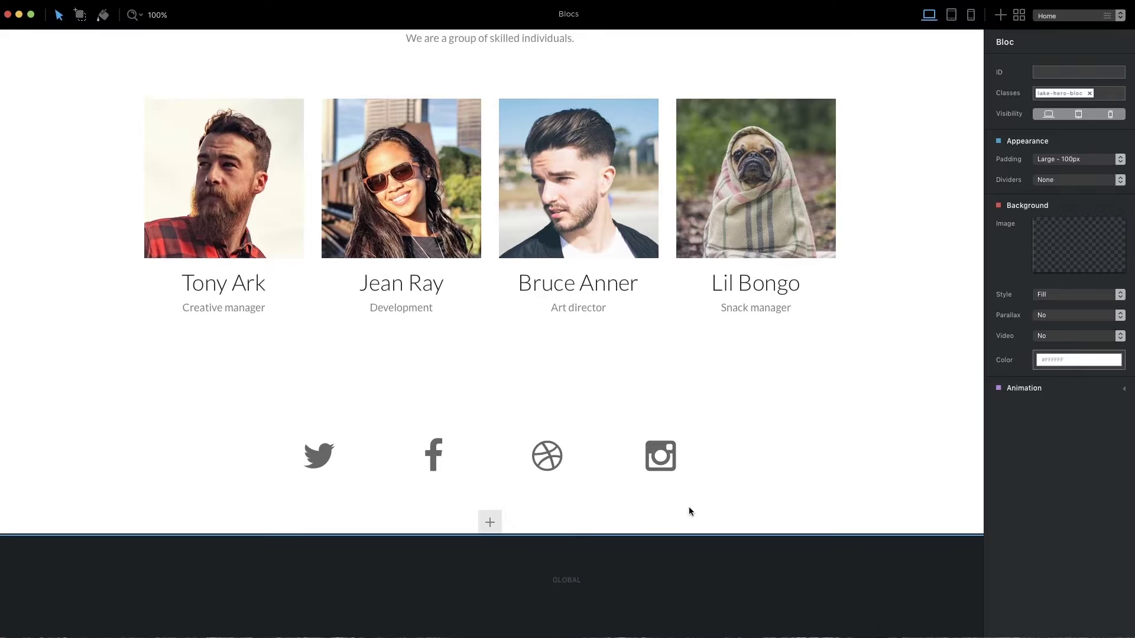
# Step: Add the styled footer bloc at the bottom of the page
pyautogui.click(489, 522)
pyautogui.click(807, 542)
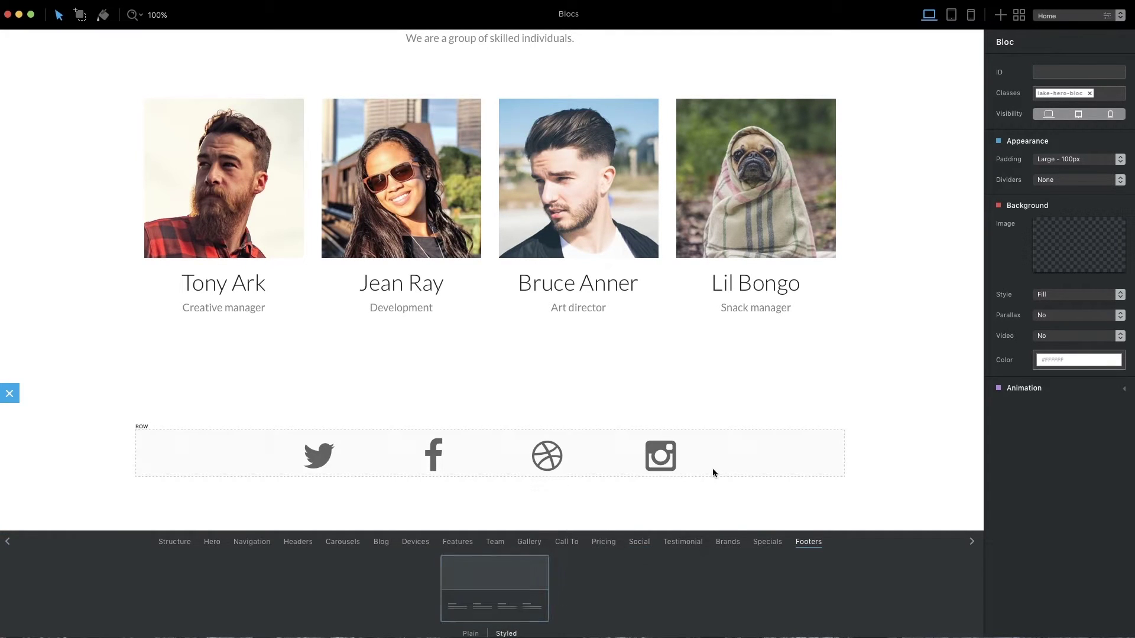
pyautogui.click(495, 590)
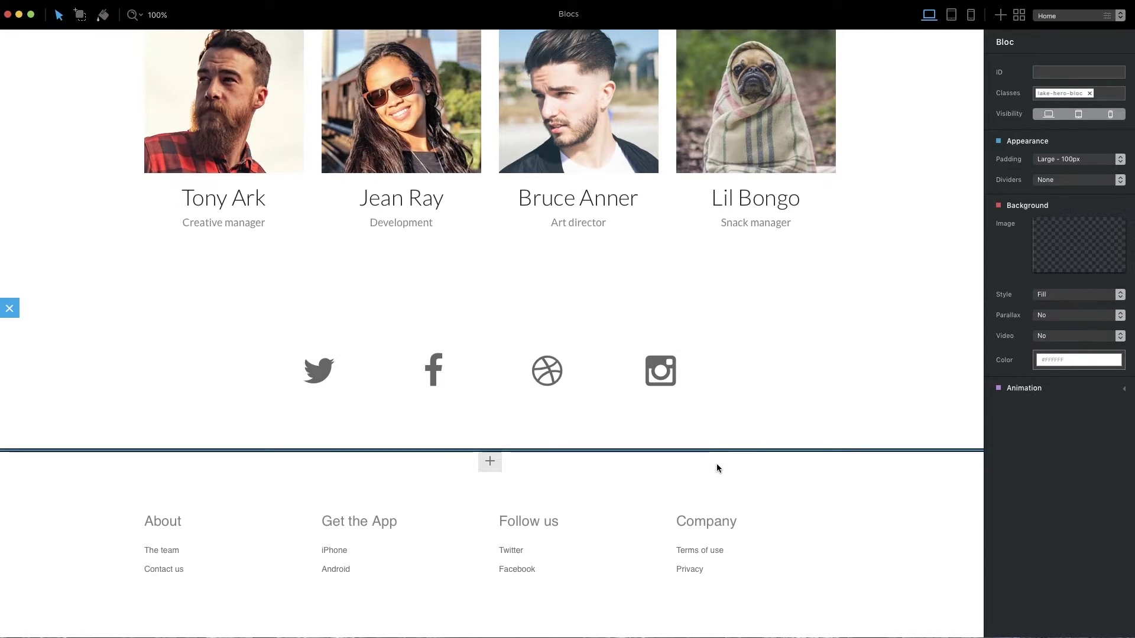
pyautogui.scroll(5, 717, 463)
pyautogui.scroll(3, 717, 464)
pyautogui.scroll(5, 717, 464)
pyautogui.scroll(4, 717, 467)
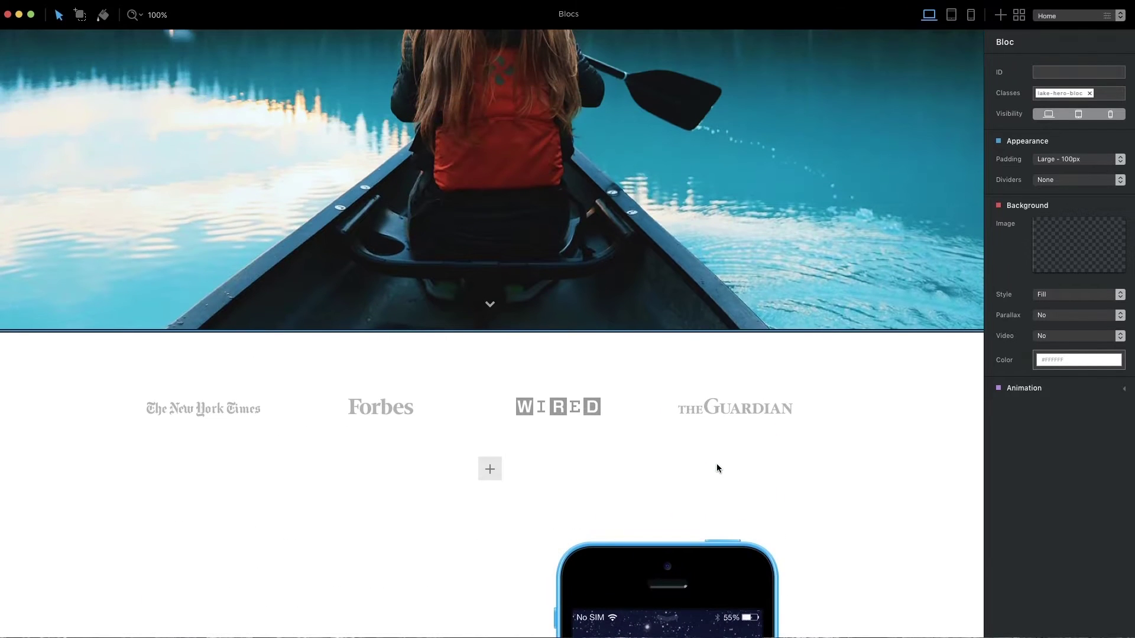
pyautogui.scroll(5, 717, 467)
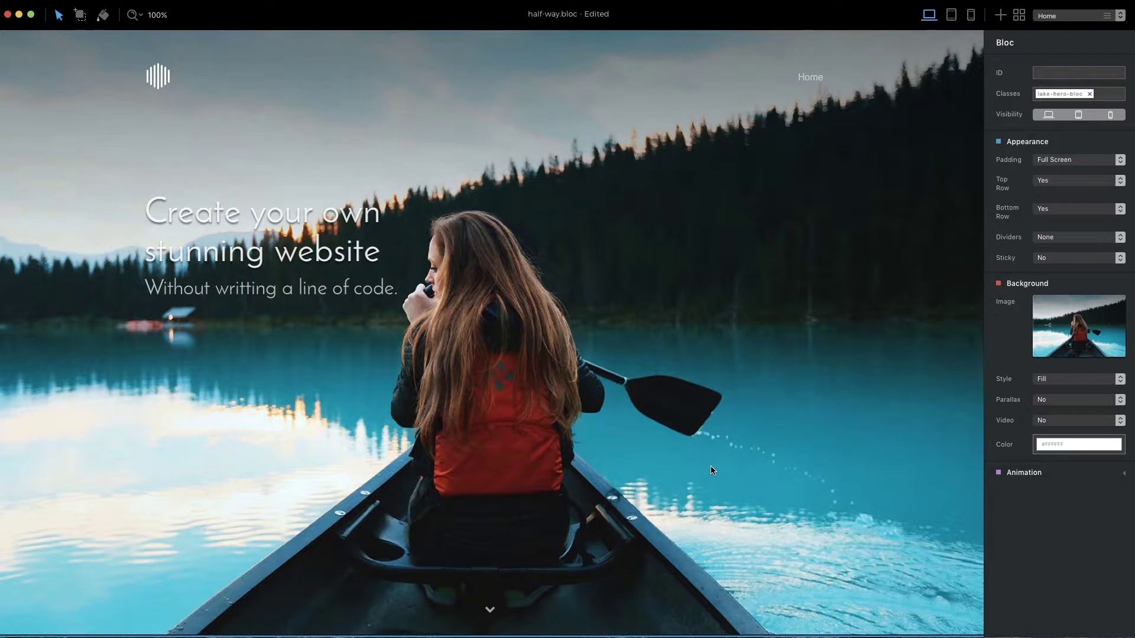
# Step: In bric mode, add a second grey Button beside Watch Demo in the App Feature section
pyautogui.press('2')
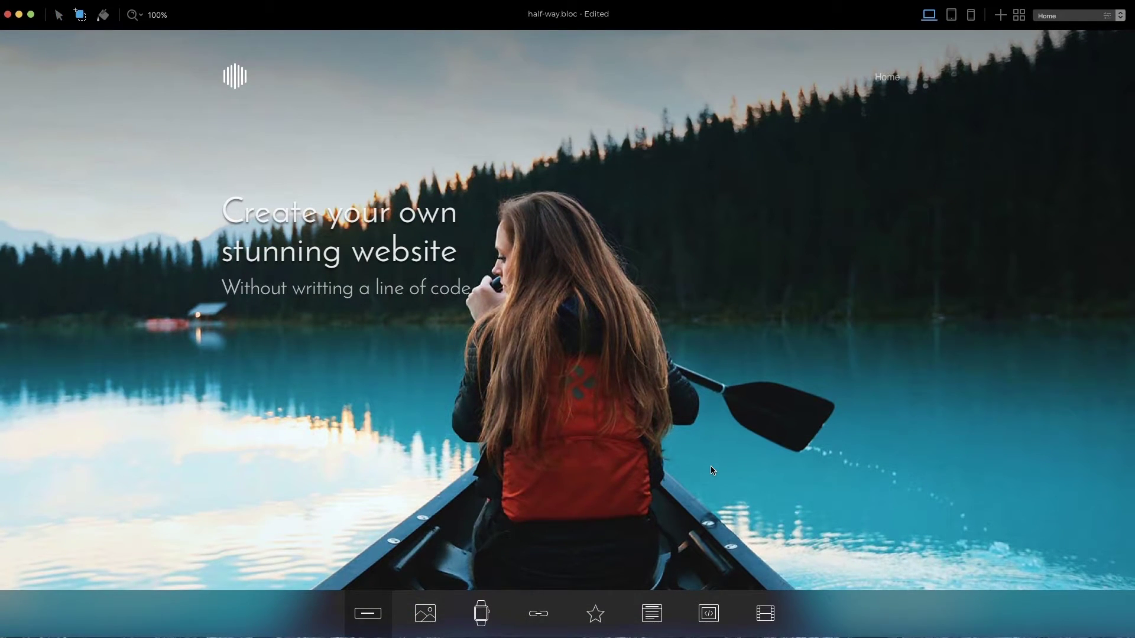
pyautogui.scroll(-10, 711, 466)
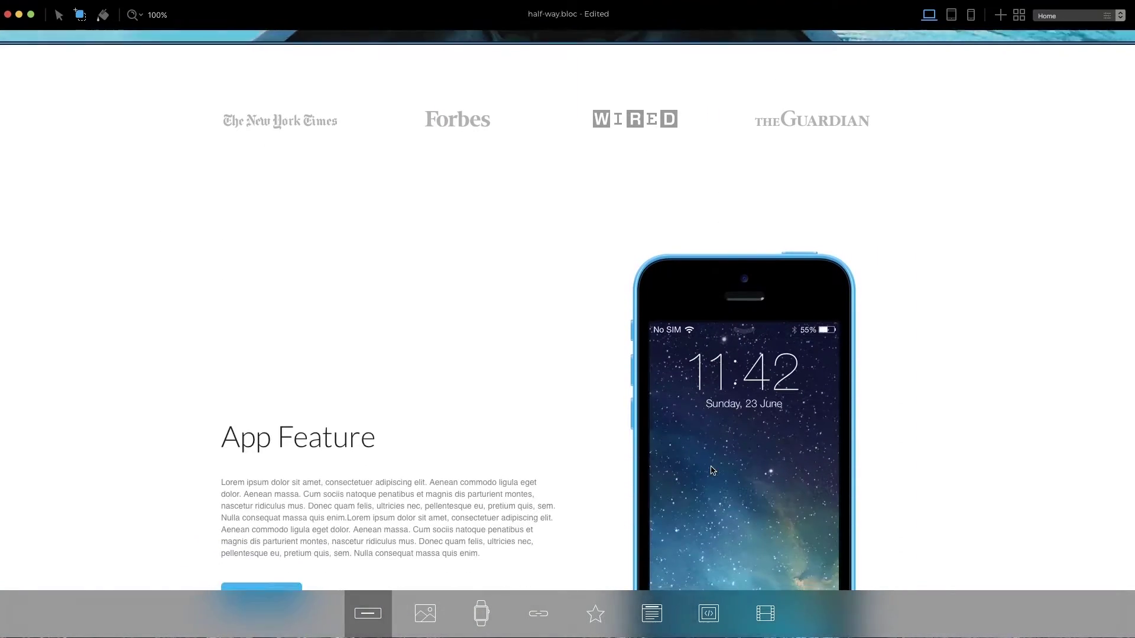
pyautogui.scroll(-5, 709, 465)
pyautogui.scroll(-5, 710, 465)
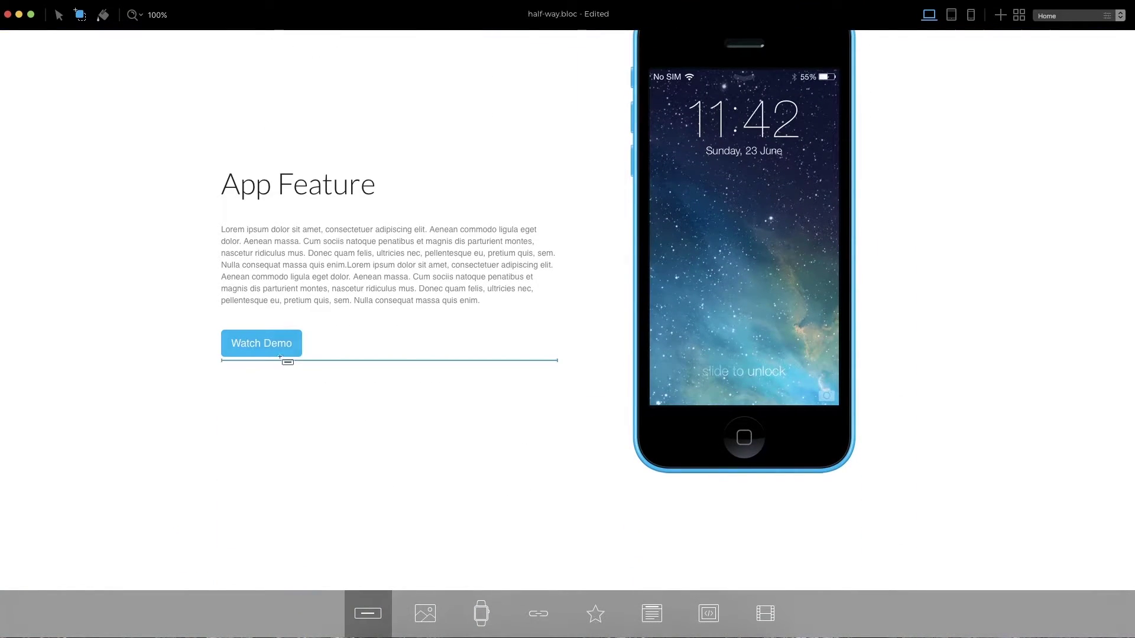
pyautogui.click(282, 356)
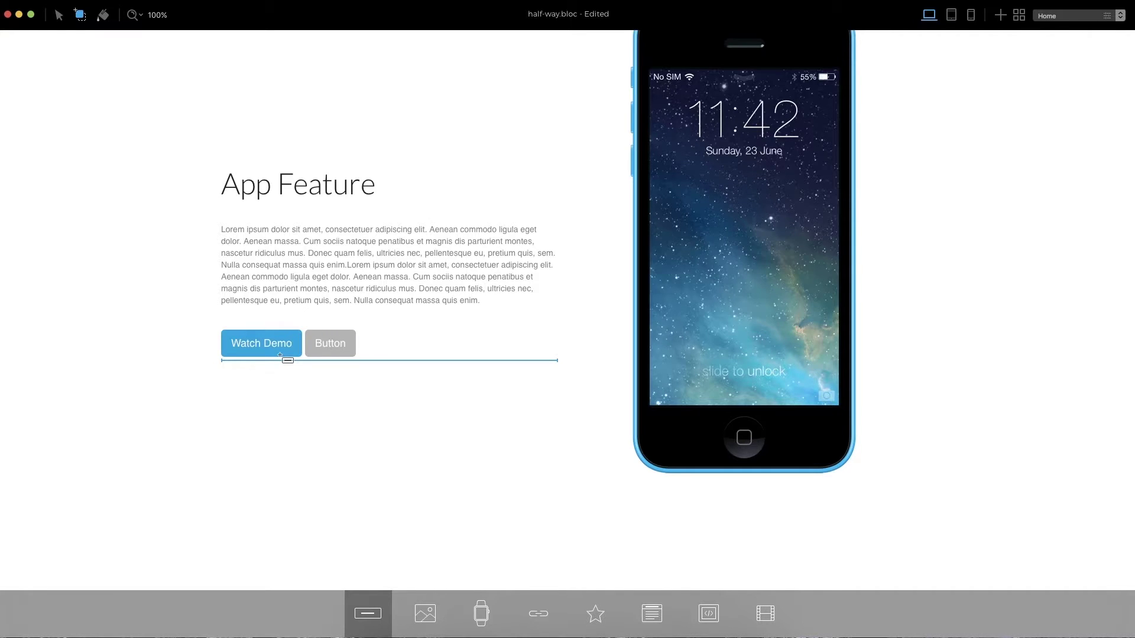
pyautogui.click(286, 359)
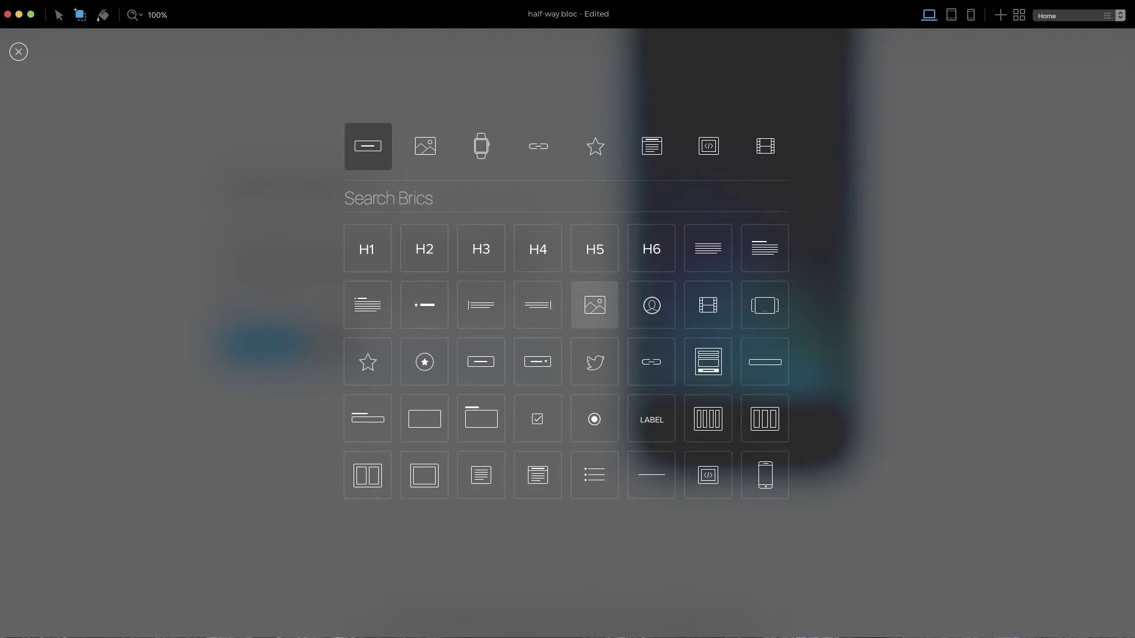
pyautogui.write('head')
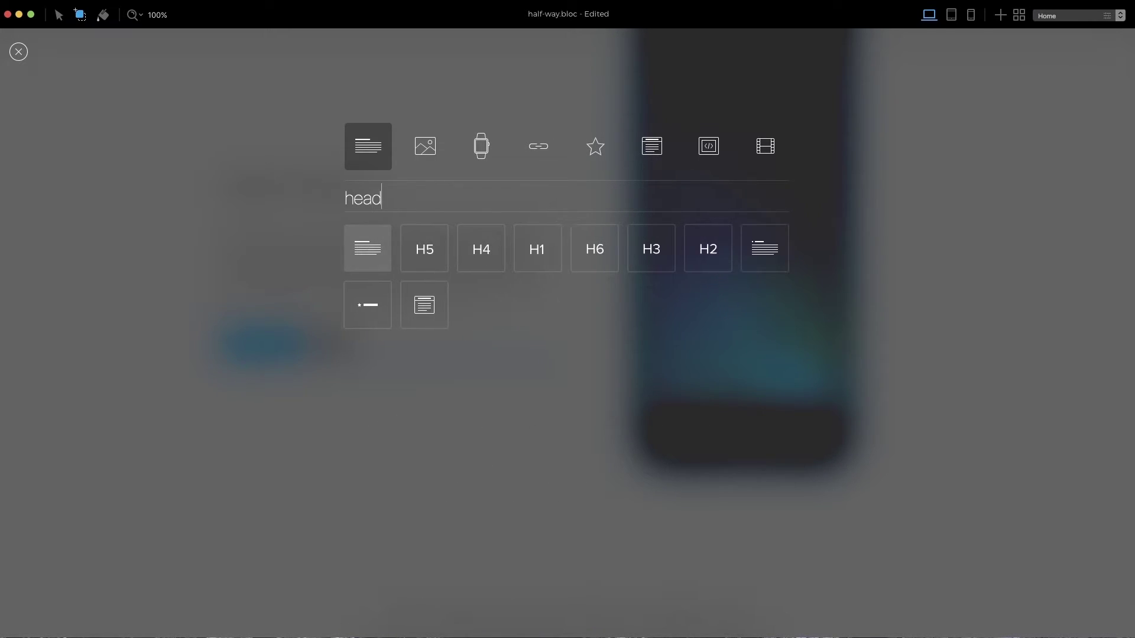
pyautogui.write('er 3')
# Step: Insert an H3 'Heading content' subheading beneath the App Feature title
pyautogui.press('Return')
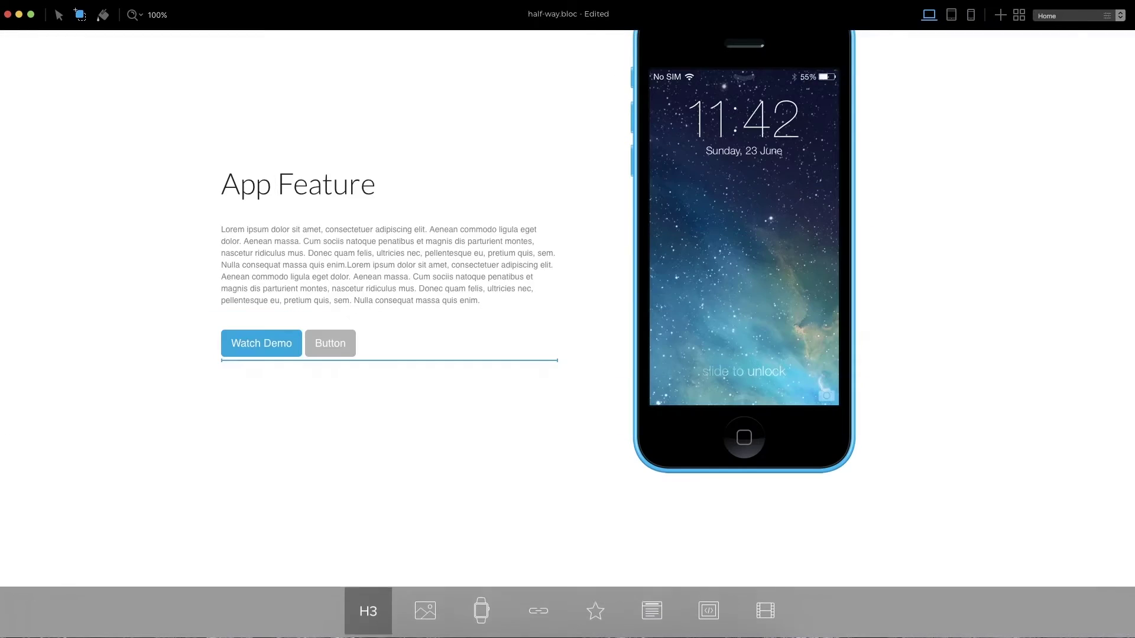
pyautogui.click(335, 202)
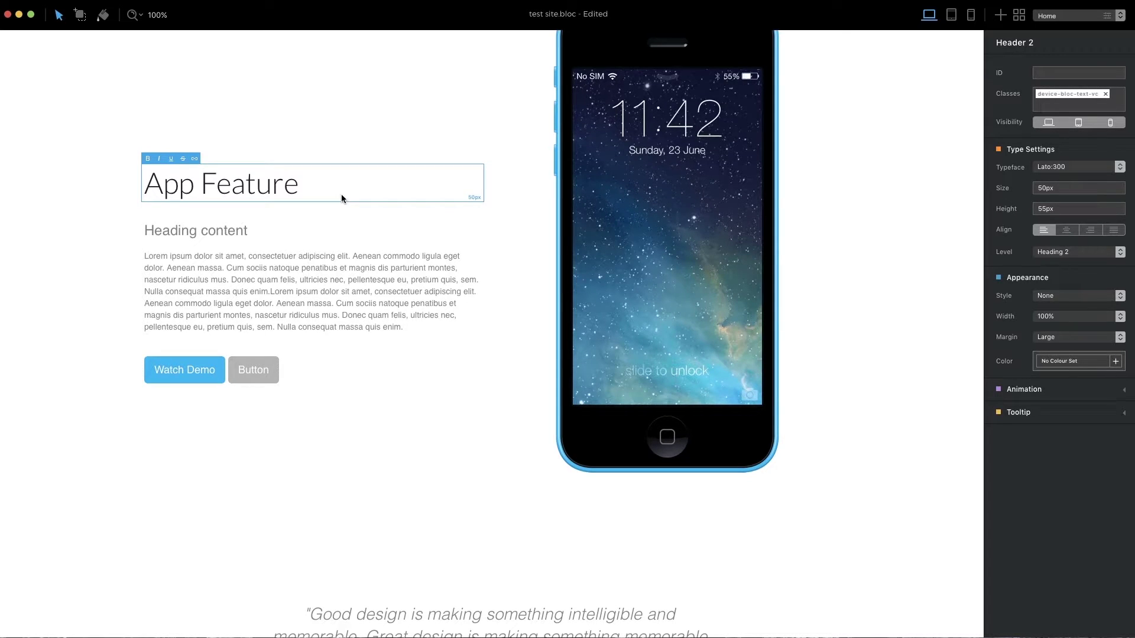
pyautogui.scroll(-5, 341, 194)
pyautogui.scroll(-5, 342, 194)
pyautogui.scroll(-3, 341, 194)
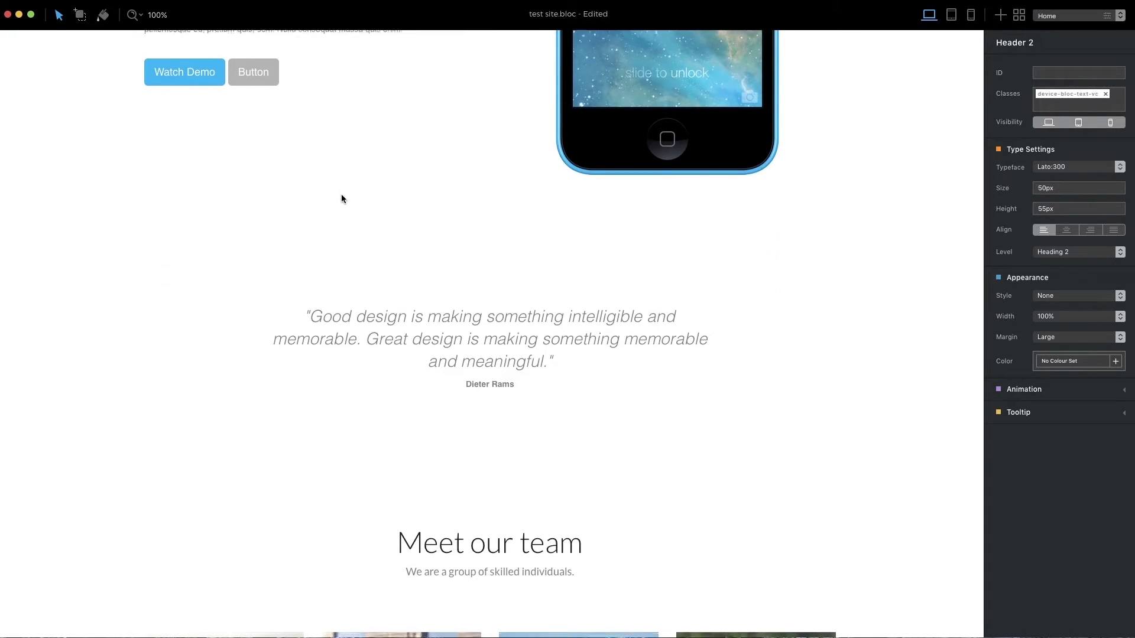
pyautogui.scroll(-4, 386, 217)
# Step: Give the quote bloc a dark background image and the social bloc a sky video background
pyautogui.click(877, 285)
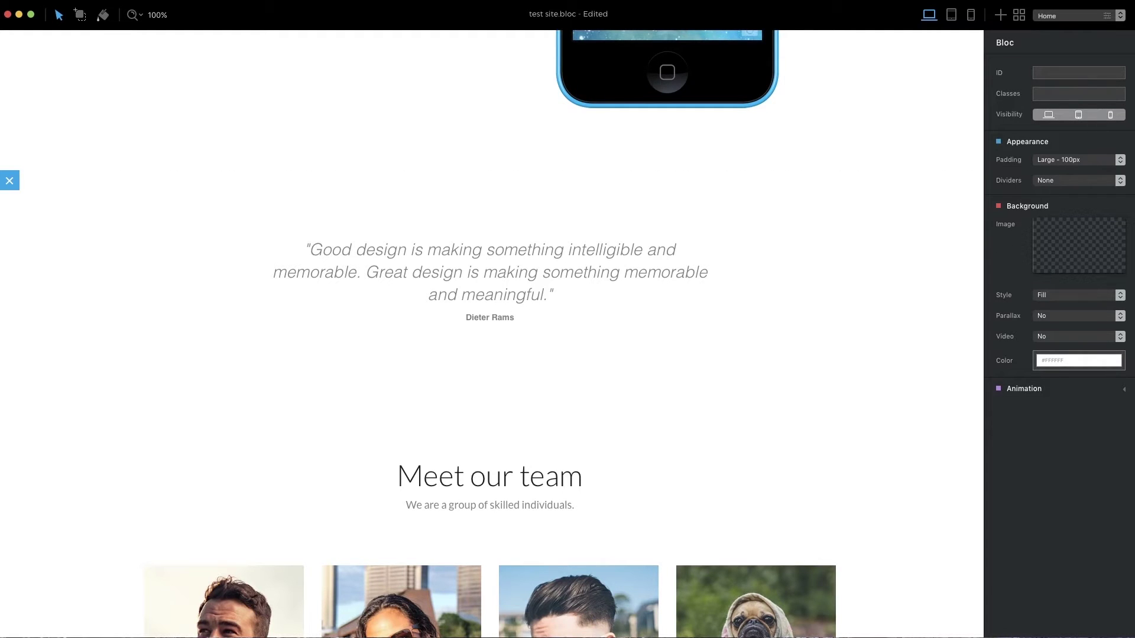
pyautogui.press('super+z')
pyautogui.scroll(-5, 900, 279)
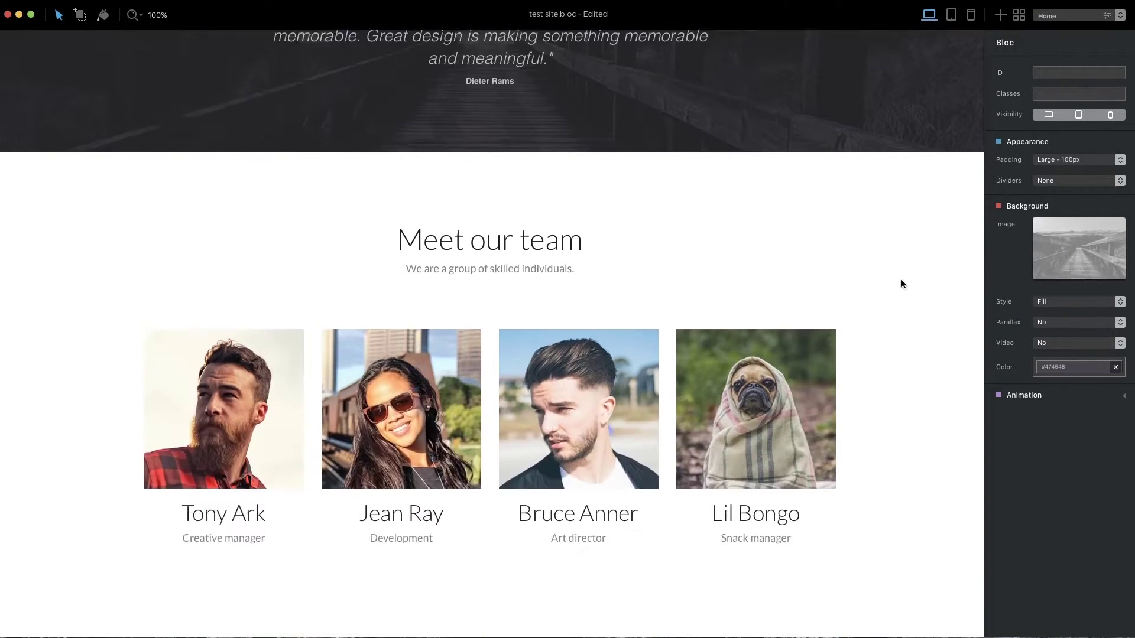
pyautogui.scroll(-4, 901, 280)
pyautogui.click(912, 346)
pyautogui.press('super+shift+z')
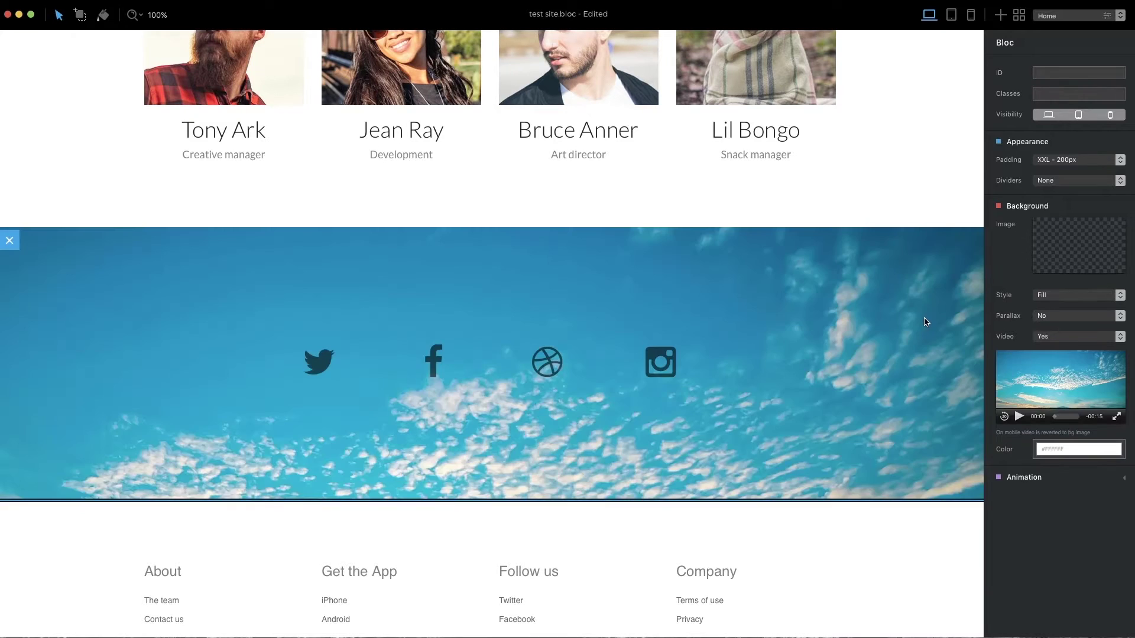
pyautogui.scroll(5, 923, 308)
pyautogui.scroll(5, 923, 308)
# Step: Set the quote typeface to Abril Fatface and make the footer background dark
pyautogui.click(598, 306)
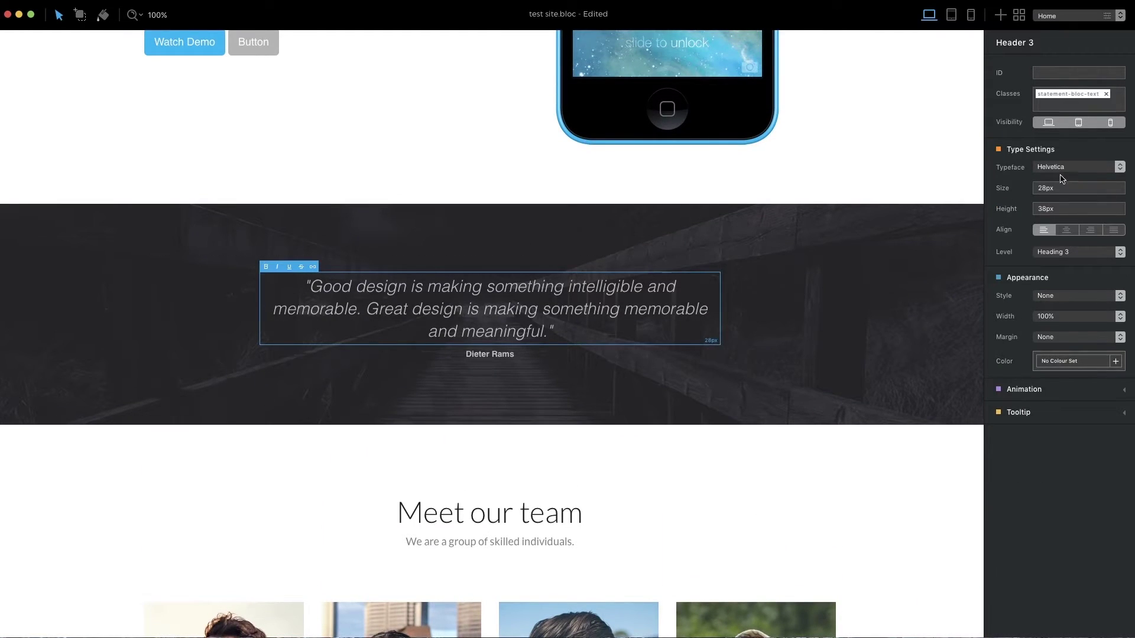
pyautogui.click(1077, 167)
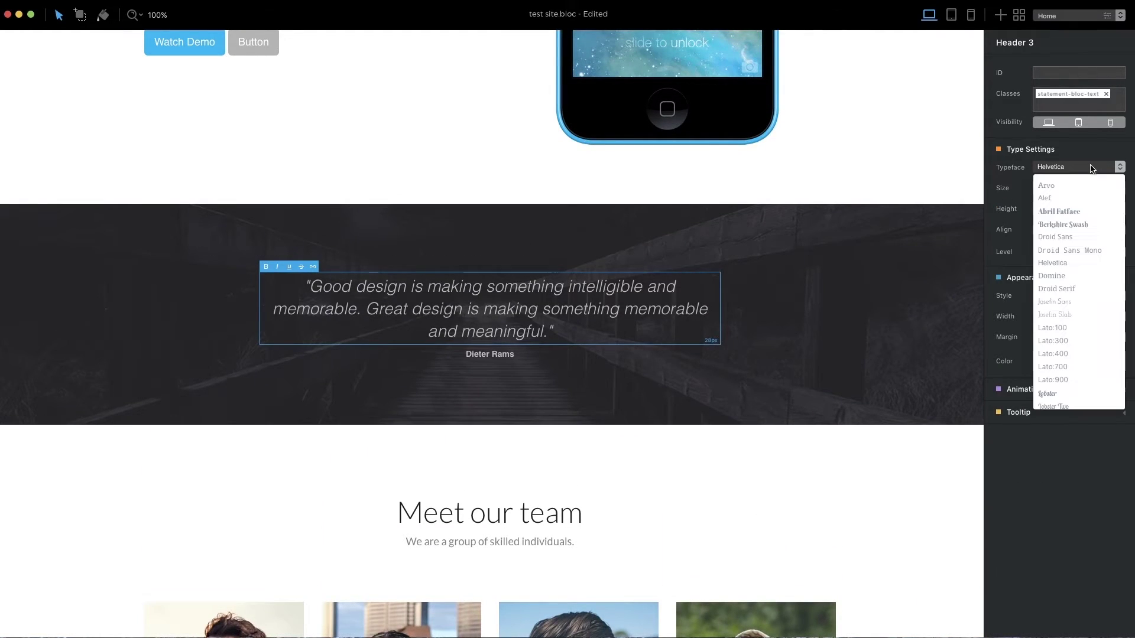
pyautogui.click(1060, 211)
pyautogui.scroll(-5, 921, 219)
pyautogui.scroll(-5, 920, 218)
pyautogui.click(959, 495)
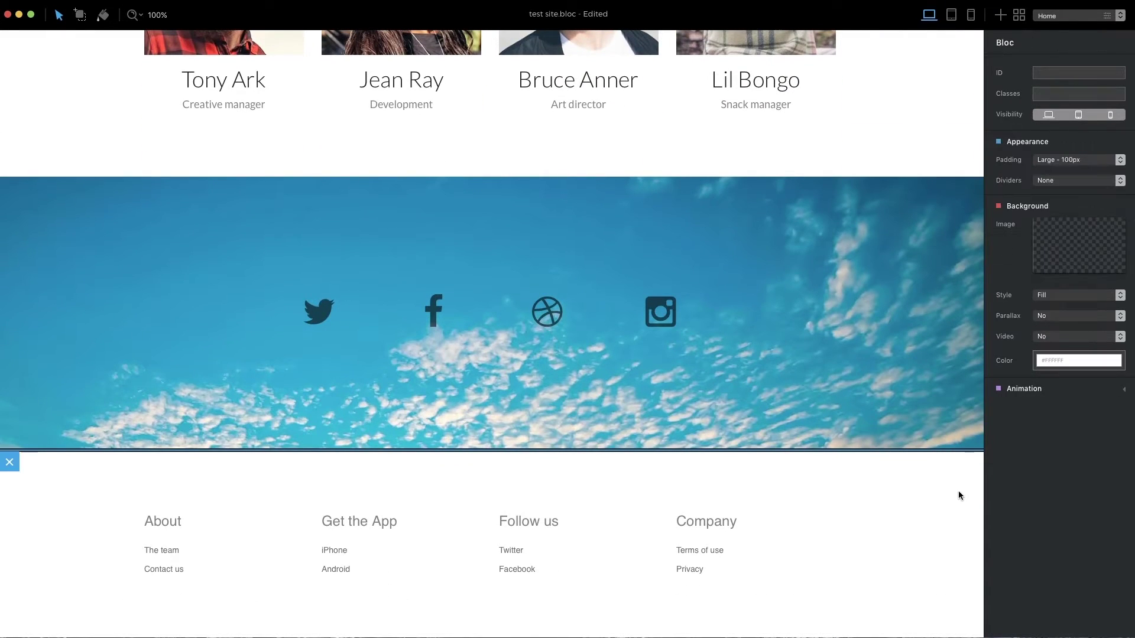
pyautogui.click(1058, 364)
pyautogui.click(805, 212)
pyautogui.press('Escape')
pyautogui.scroll(10, 773, 191)
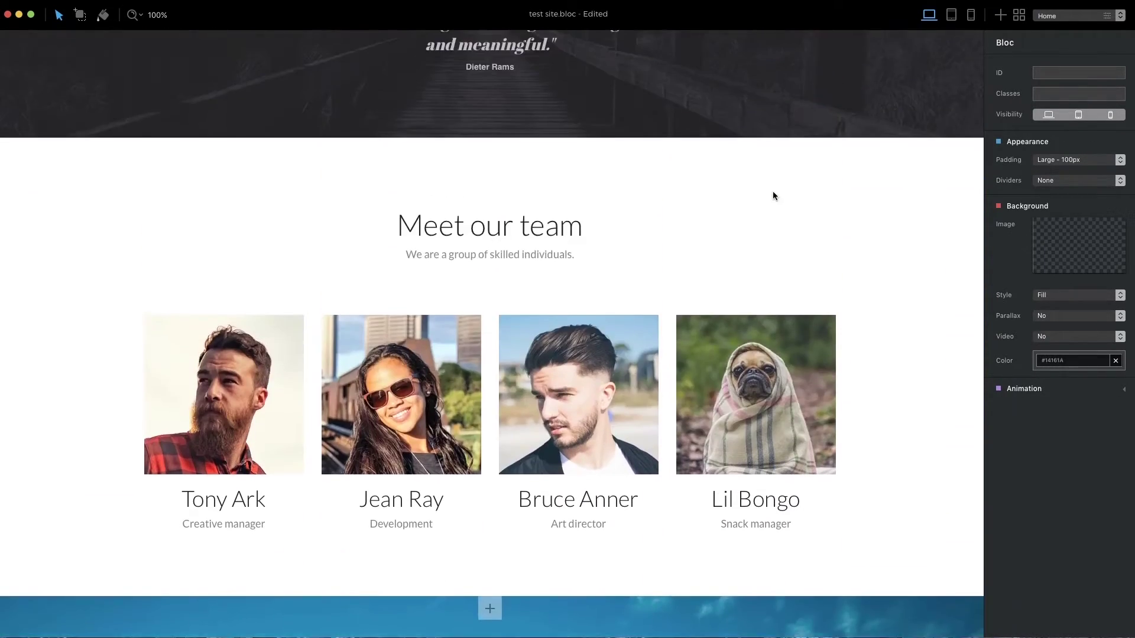
pyautogui.scroll(5, 773, 191)
pyautogui.scroll(5, 772, 196)
# Step: Give the iPhone device an Appear animation with the Puff In style
pyautogui.click(776, 187)
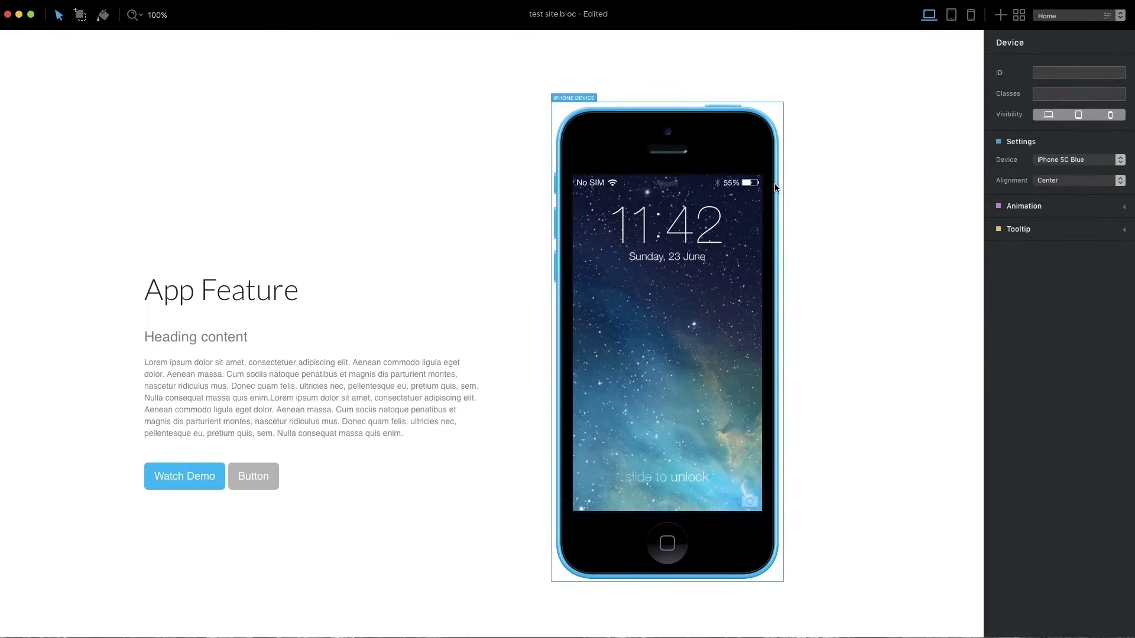
pyautogui.click(1125, 206)
pyautogui.click(1078, 245)
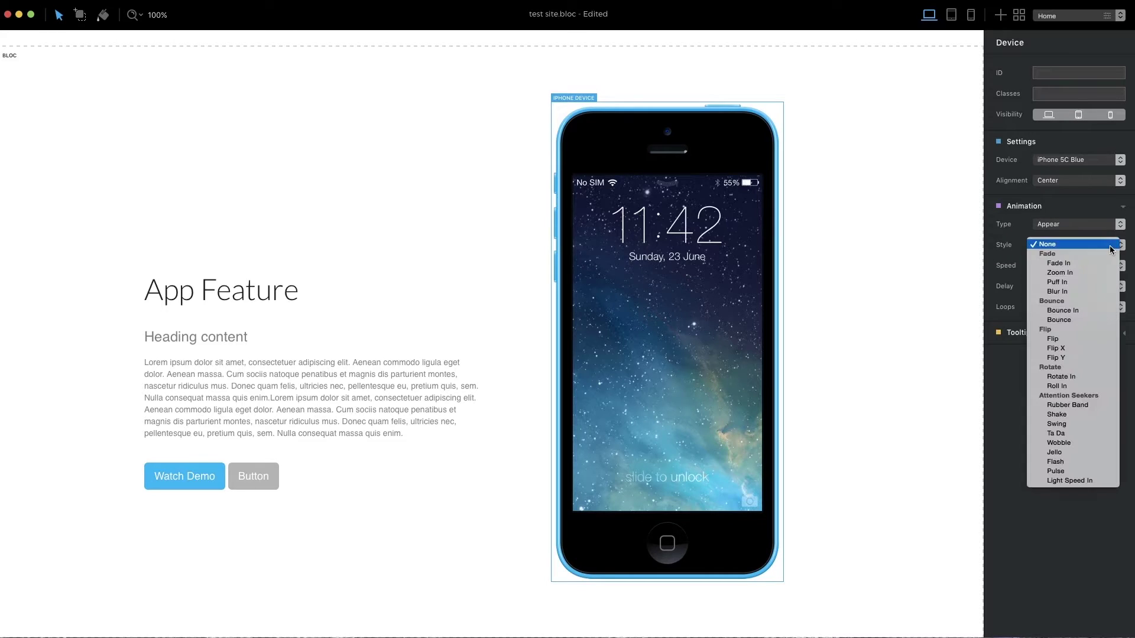
pyautogui.click(1060, 283)
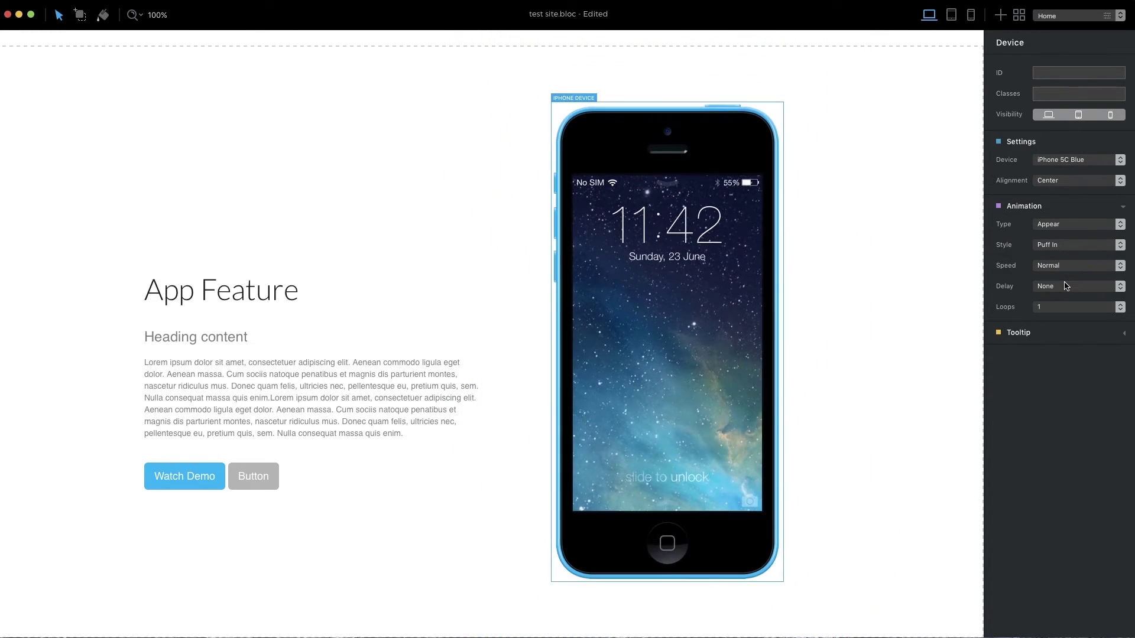
pyautogui.scroll(-10, 794, 328)
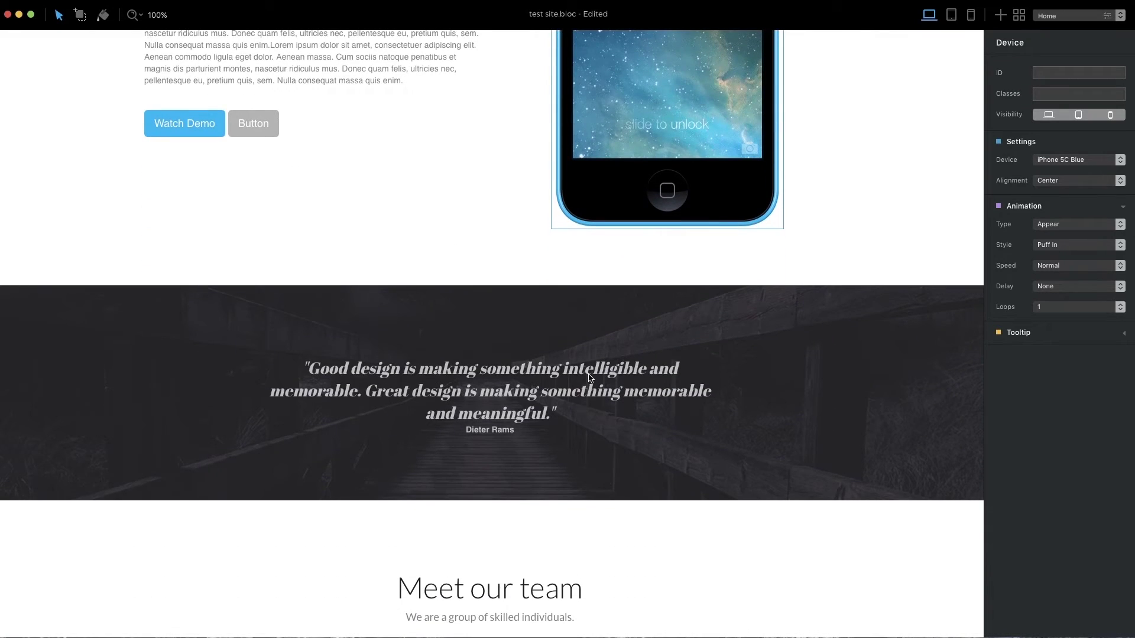
# Step: In the statement-bloc-text class, set bottom margin 30 and line height 48
pyautogui.click(588, 379)
pyautogui.click(1067, 97)
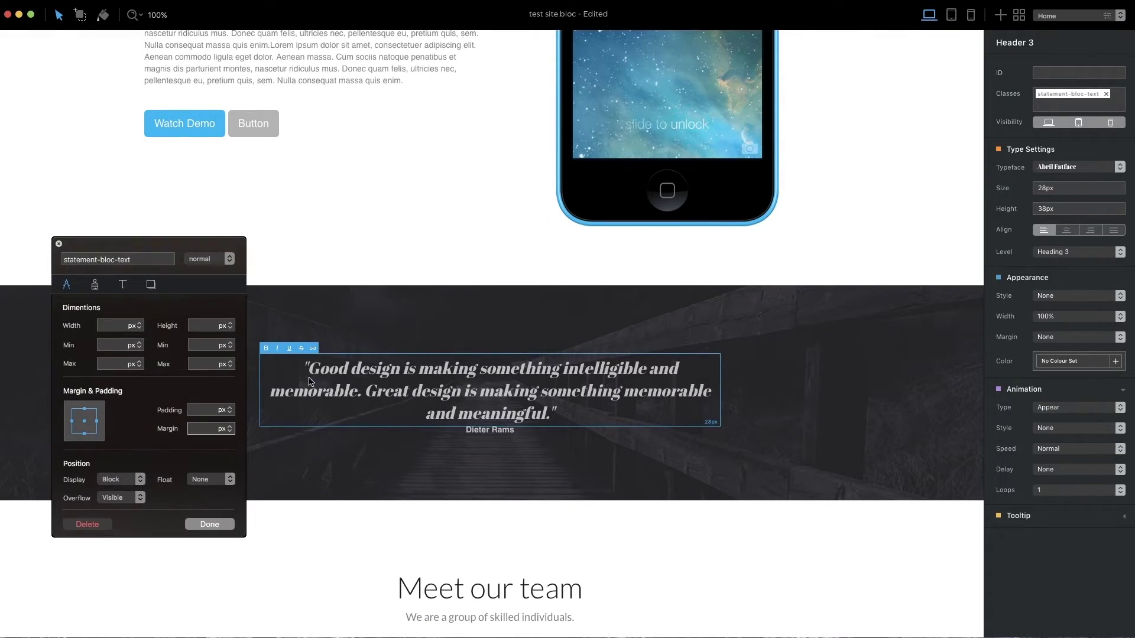
pyautogui.click(86, 437)
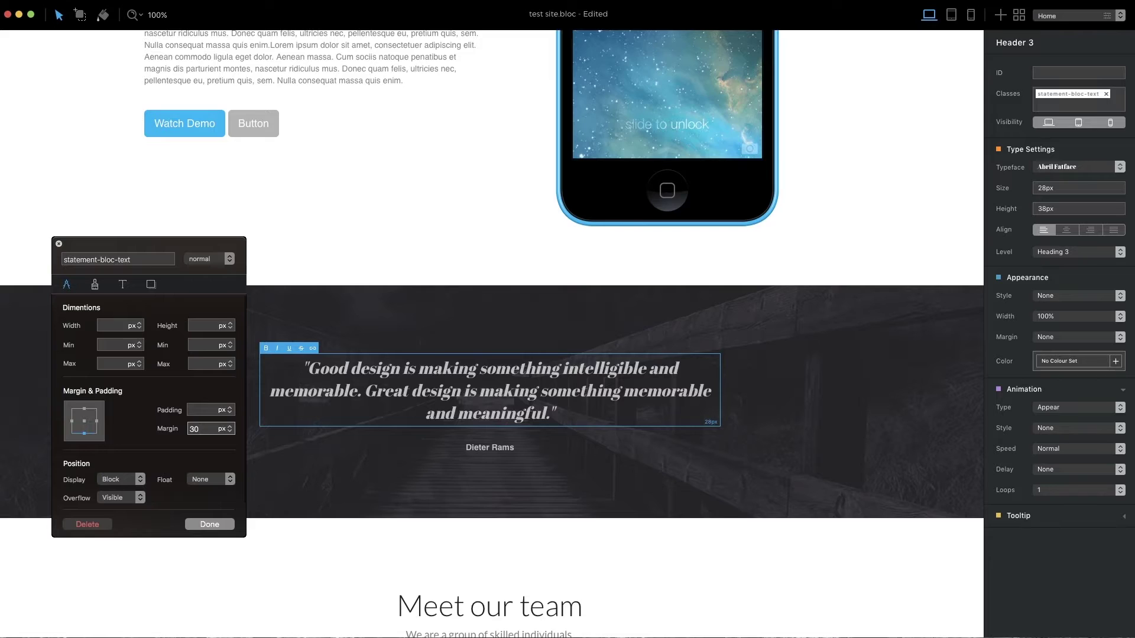
pyautogui.click(123, 285)
pyautogui.write('48')
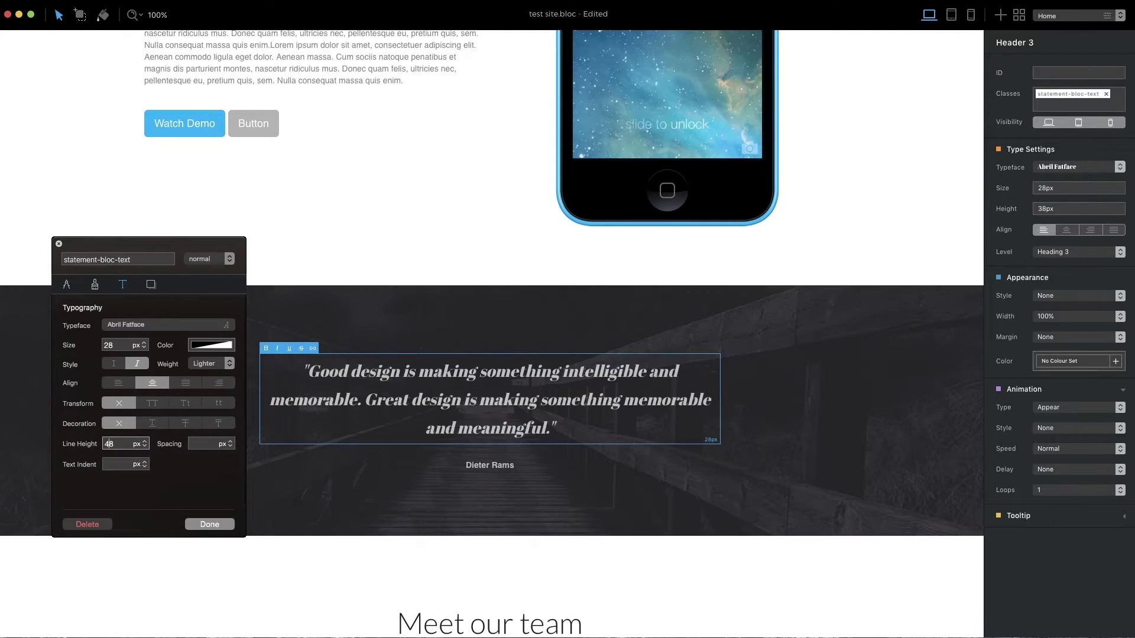
# Step: Add a solid black text shadow with blur 6 close to the quote text, then start the export
pyautogui.click(152, 285)
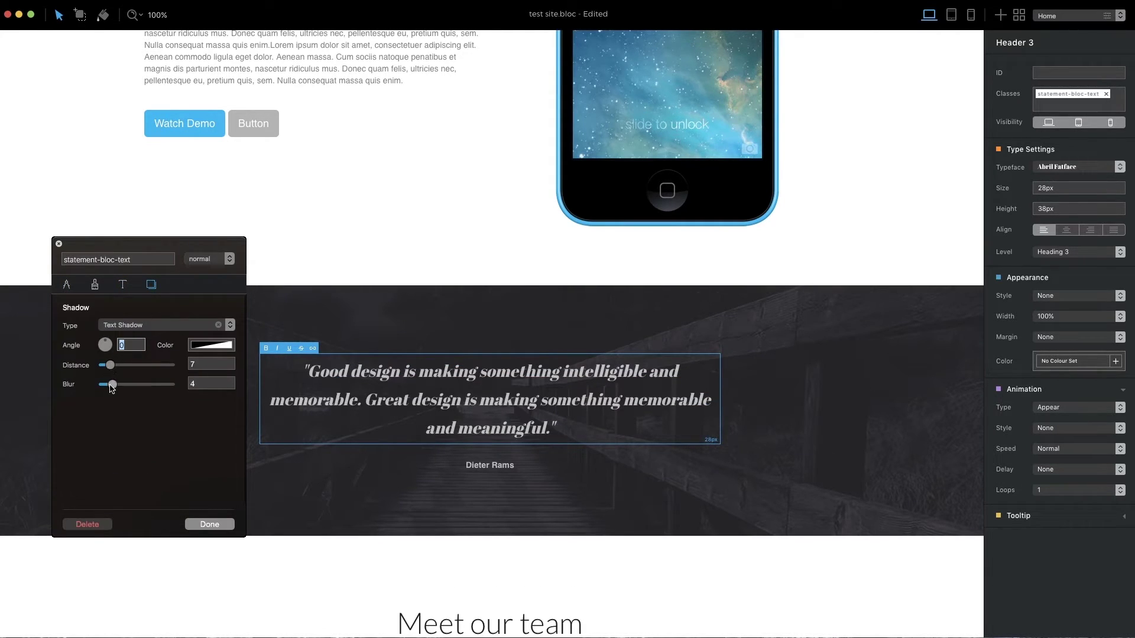
pyautogui.moveTo(111, 385); pyautogui.dragTo(117, 384)
pyautogui.click(212, 345)
pyautogui.moveTo(266, 409); pyautogui.dragTo(346, 410)
pyautogui.click(138, 363)
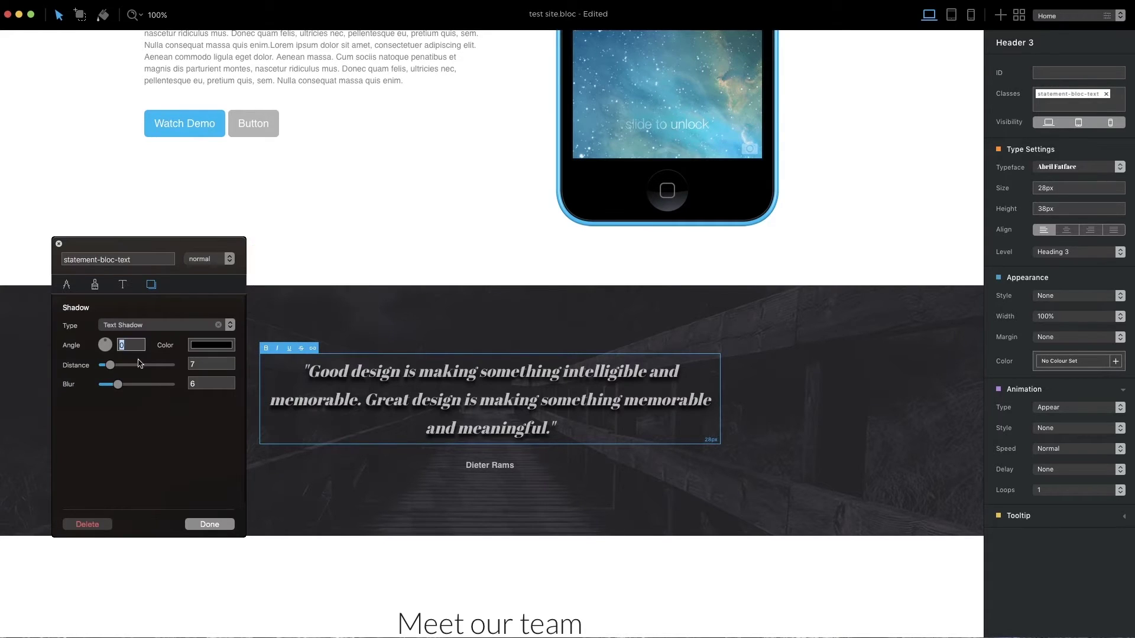
pyautogui.moveTo(109, 365); pyautogui.dragTo(106, 365)
pyautogui.click(210, 524)
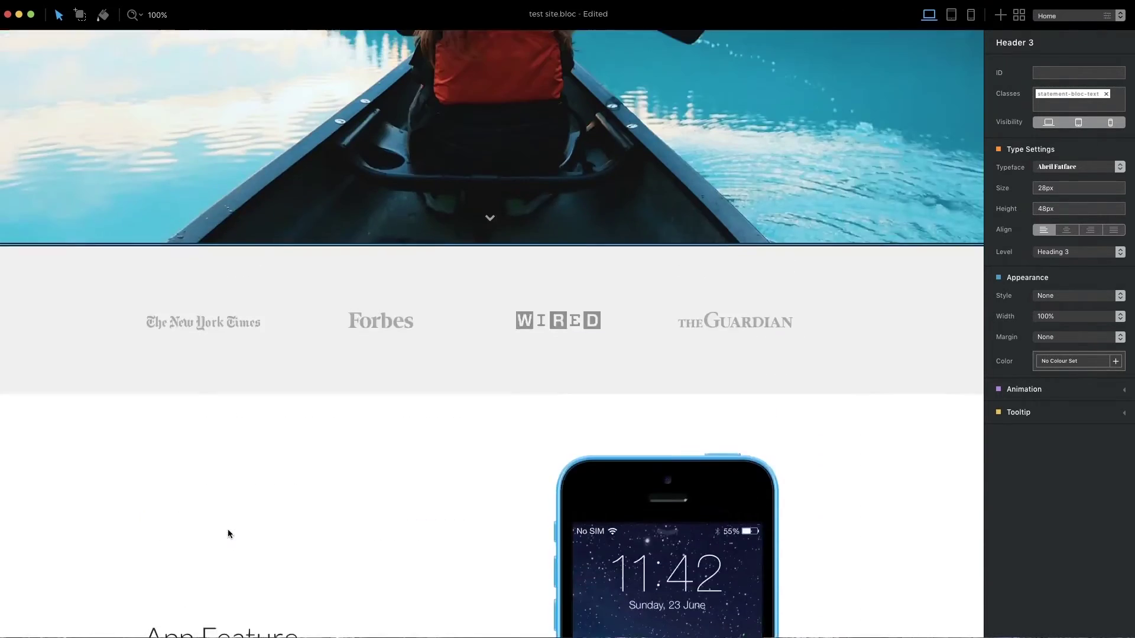
pyautogui.scroll(15, 228, 530)
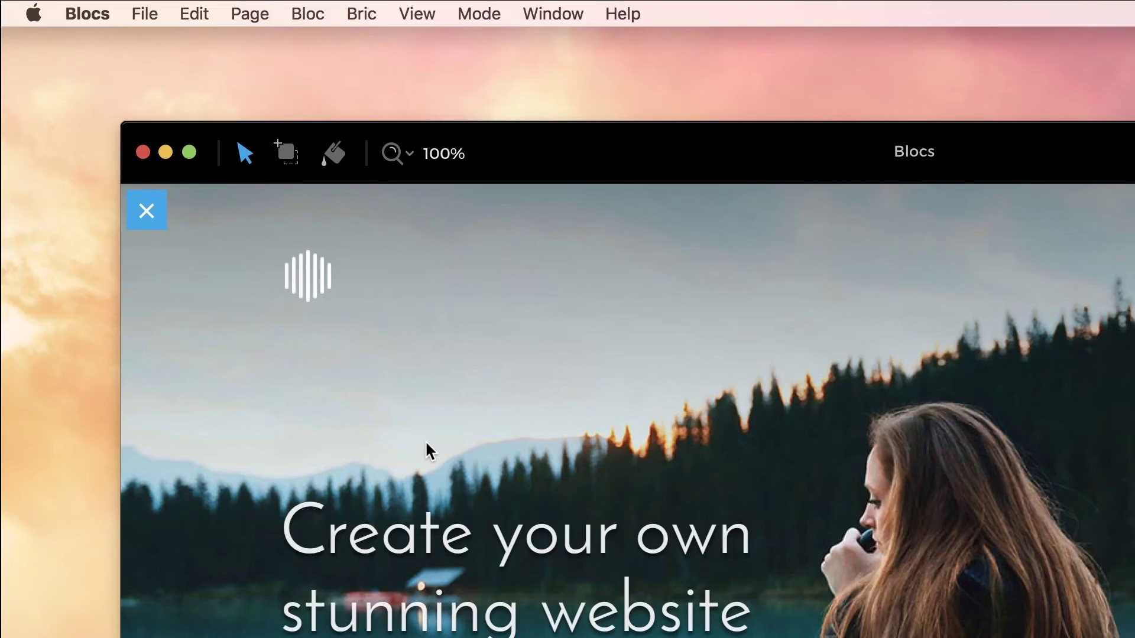
pyautogui.click(145, 14)
pyautogui.moveTo(171, 278)
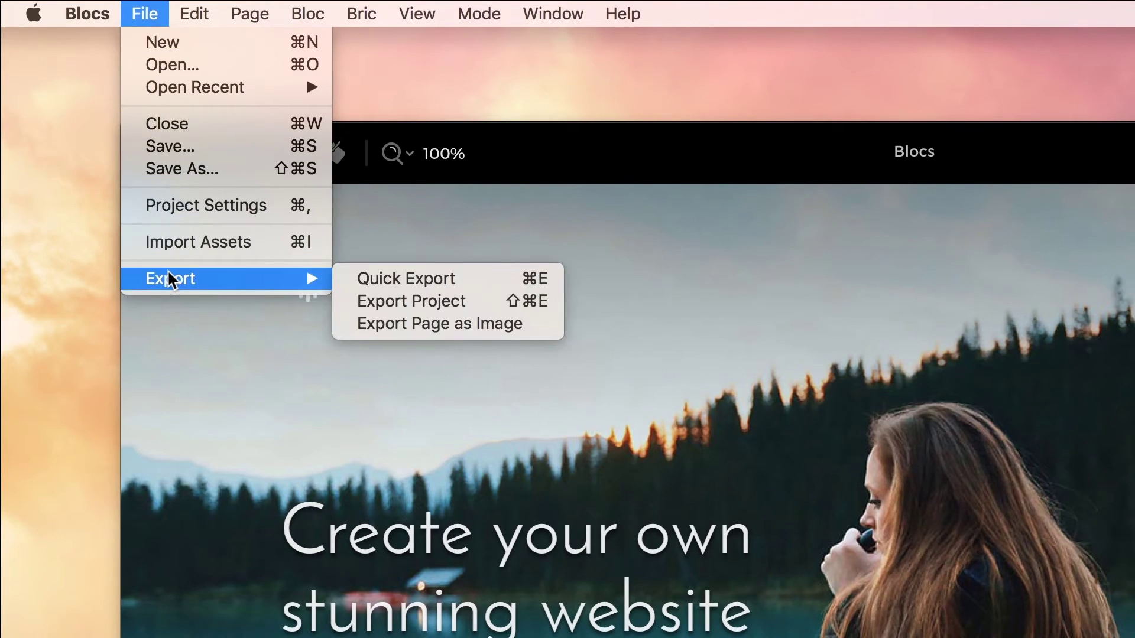
# Step: Quick-export the site and preview index.html in Google Chrome
pyautogui.click(406, 278)
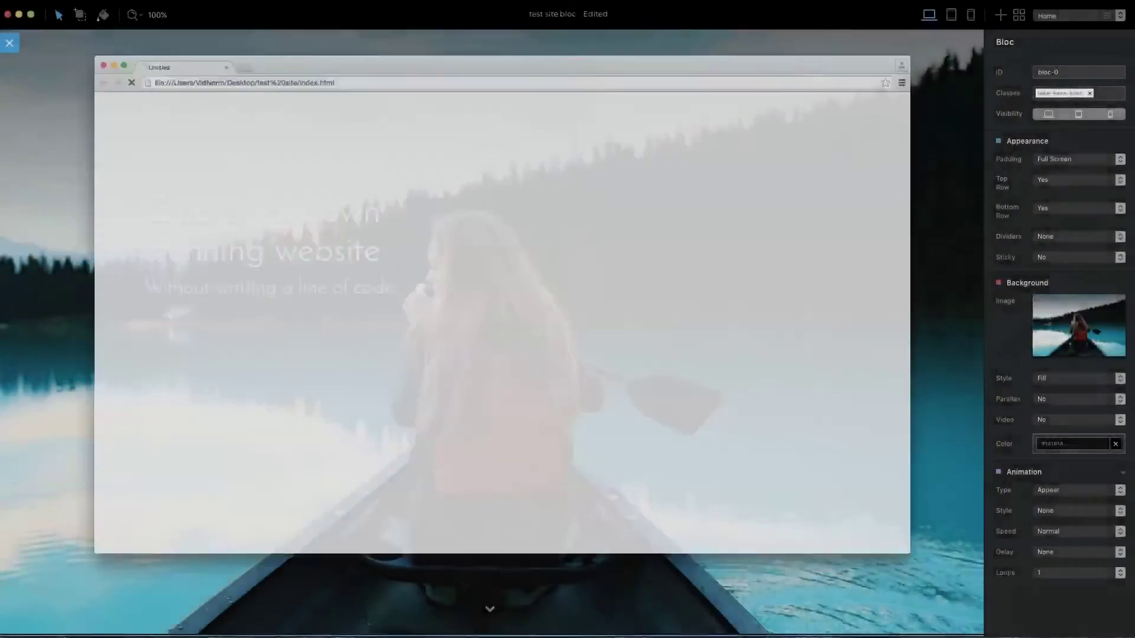
pyautogui.scroll(-4, 970, 403)
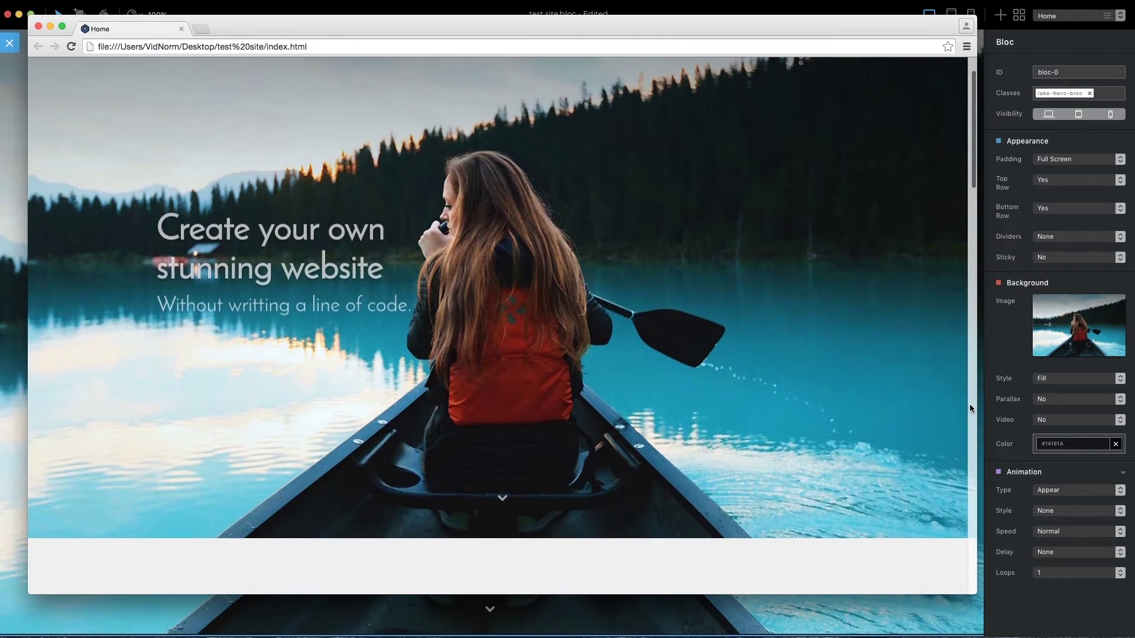
pyautogui.scroll(-4, 969, 403)
pyautogui.scroll(-4, 970, 404)
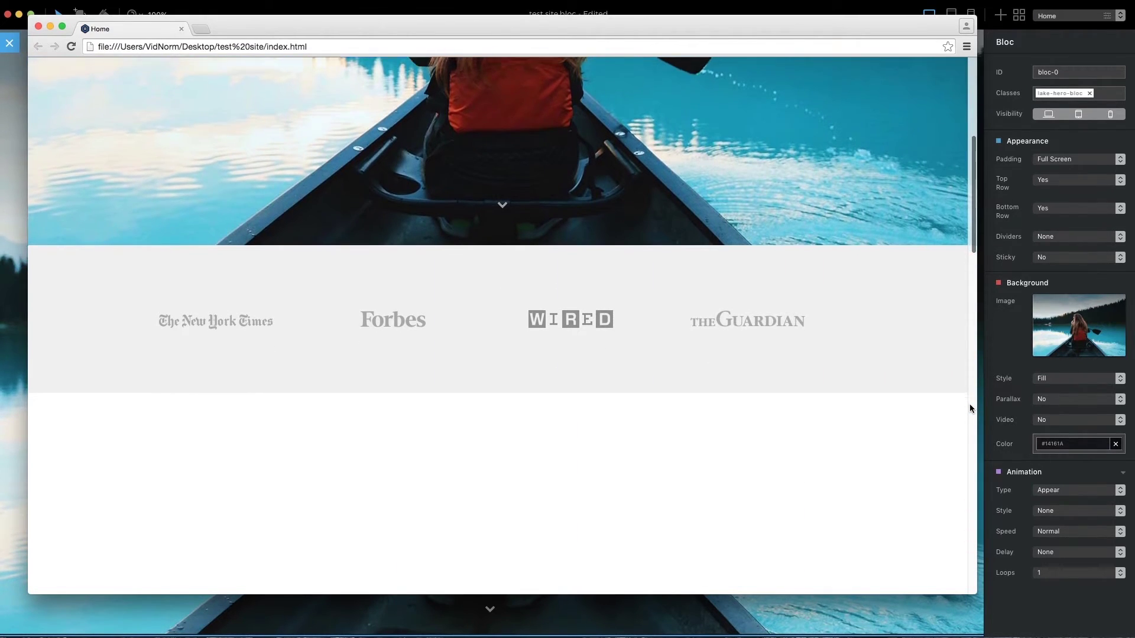
pyautogui.scroll(-3, 970, 403)
pyautogui.scroll(-4, 969, 404)
pyautogui.scroll(-4, 970, 404)
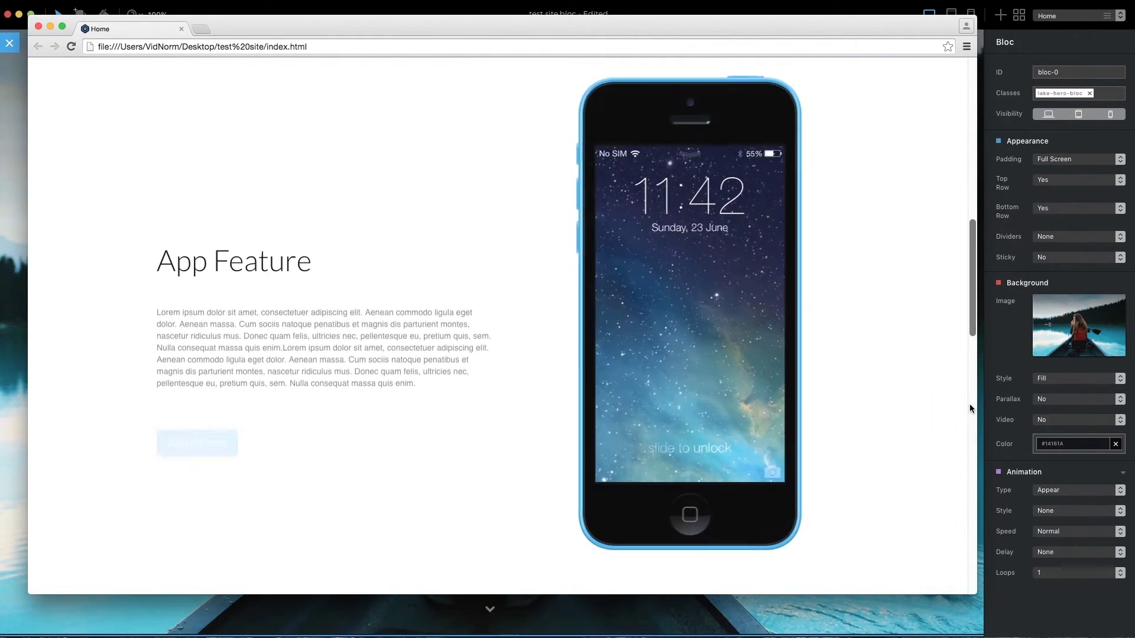
pyautogui.scroll(-3, 970, 404)
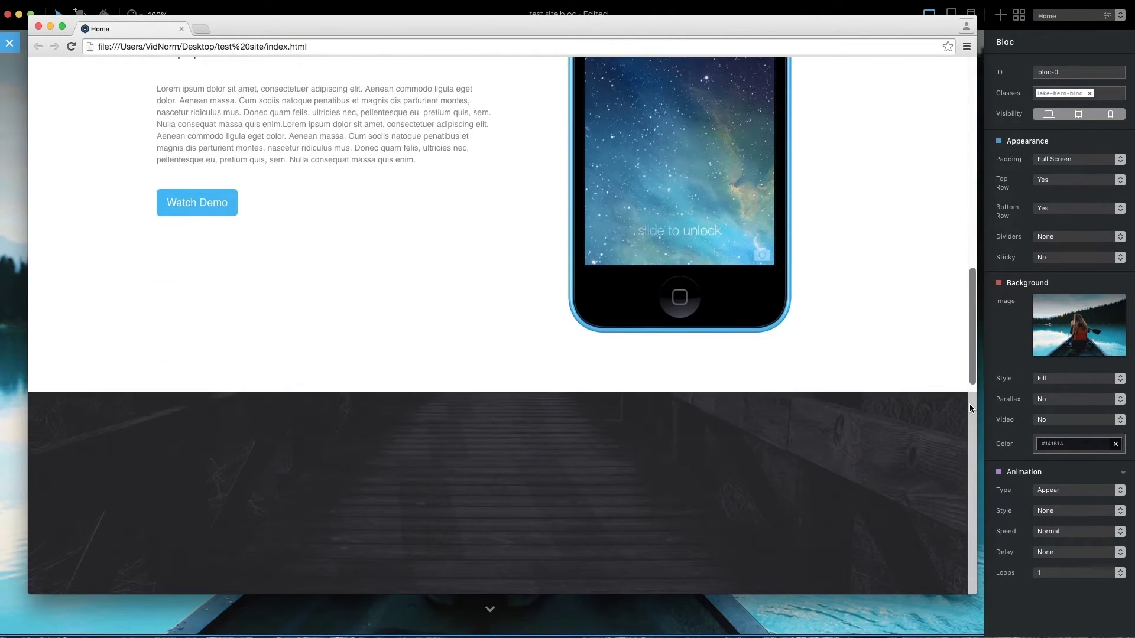
pyautogui.scroll(-5, 969, 404)
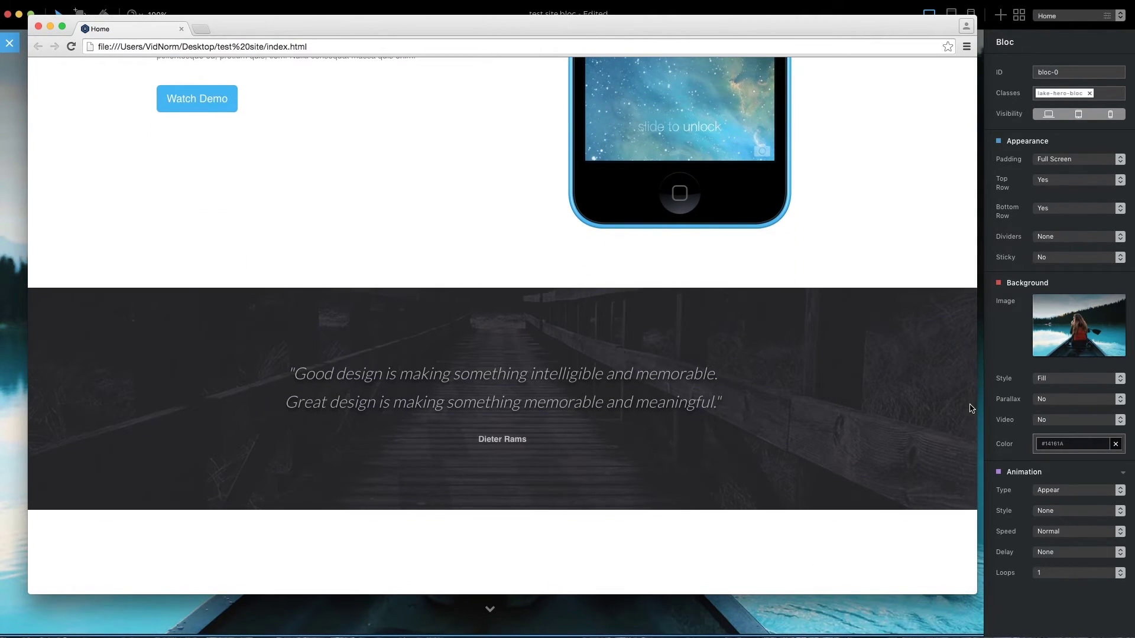
pyautogui.scroll(-4, 969, 403)
pyautogui.scroll(-4, 969, 408)
pyautogui.scroll(-3, 969, 408)
pyautogui.scroll(-2, 969, 408)
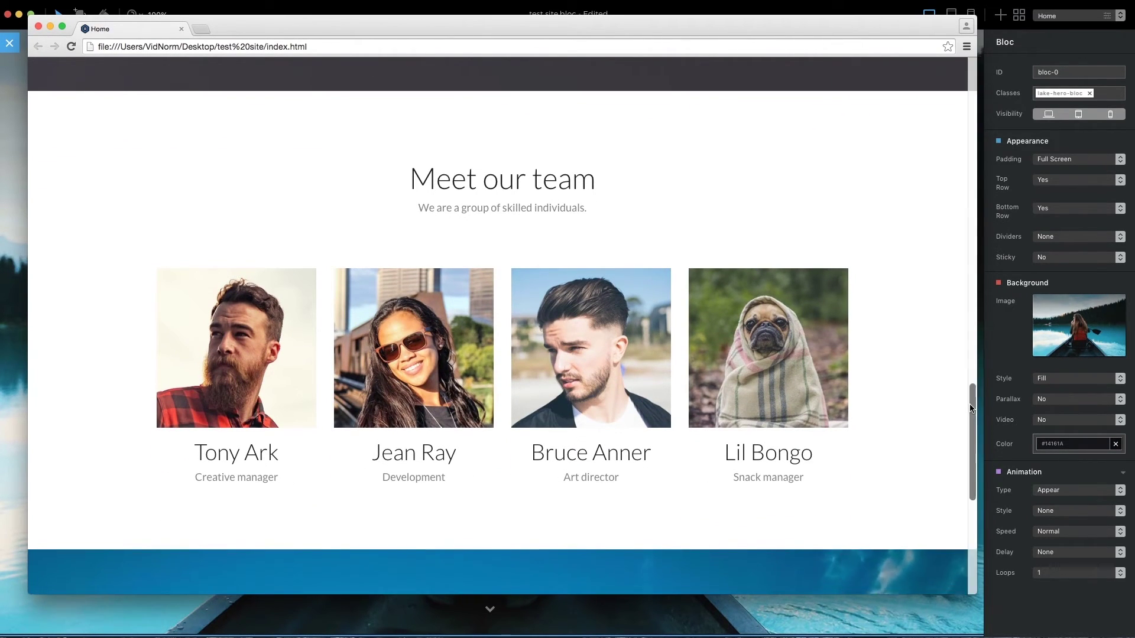
pyautogui.scroll(-3, 970, 404)
pyautogui.scroll(-4, 969, 404)
pyautogui.scroll(-3, 970, 408)
pyautogui.scroll(-2, 970, 407)
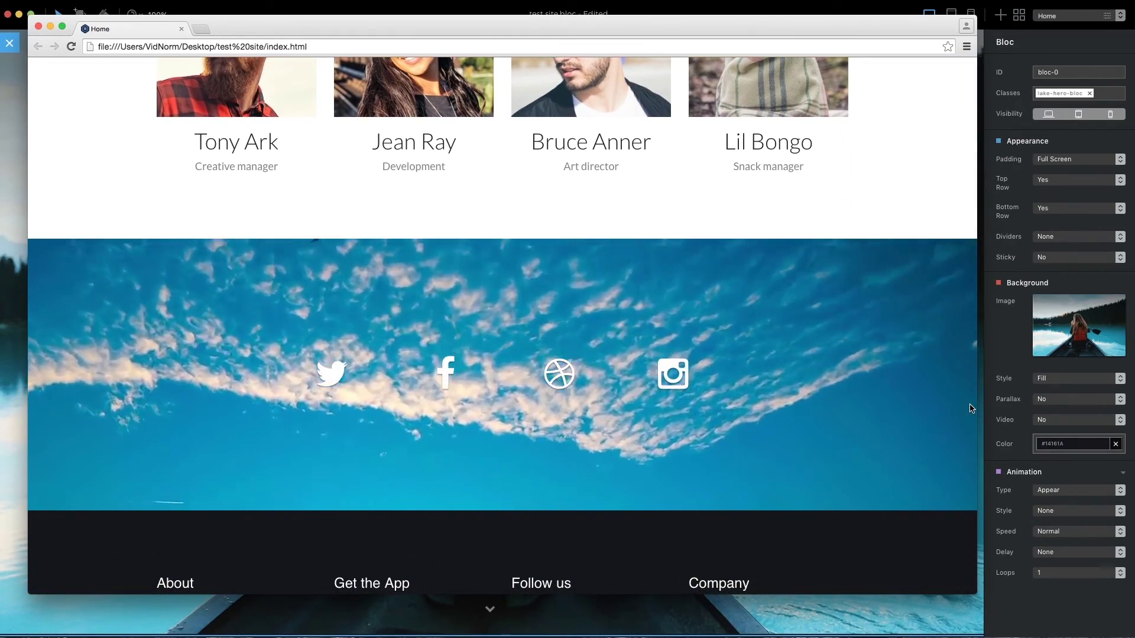
pyautogui.scroll(-3, 969, 408)
pyautogui.scroll(-2, 970, 408)
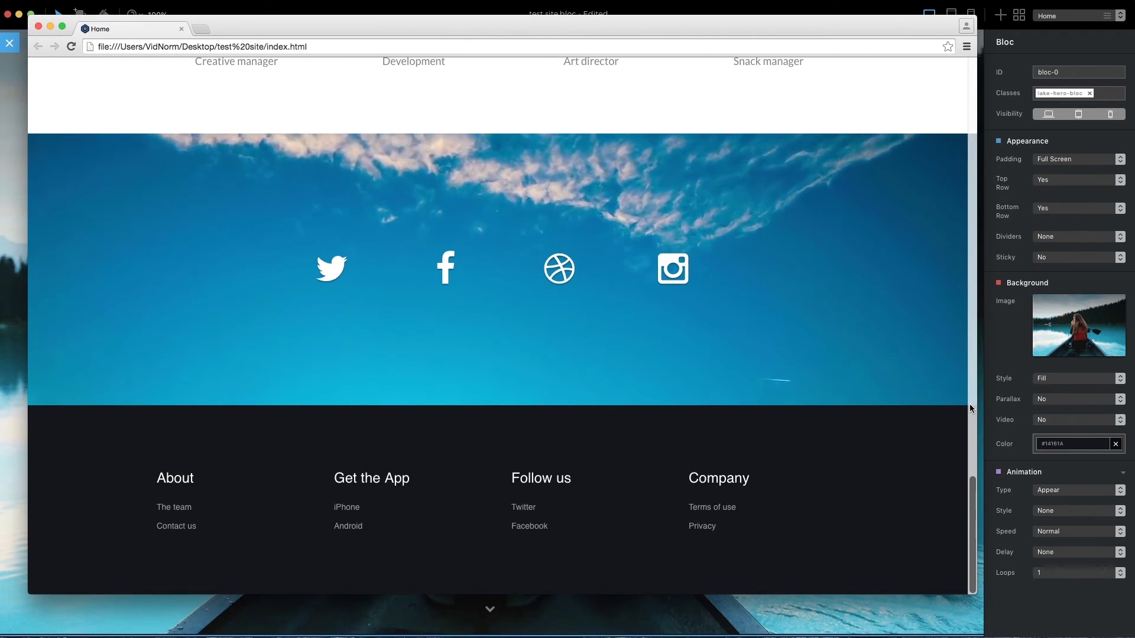
pyautogui.scroll(2, 969, 403)
pyautogui.scroll(4, 969, 404)
pyautogui.scroll(3, 968, 403)
pyautogui.scroll(2, 969, 404)
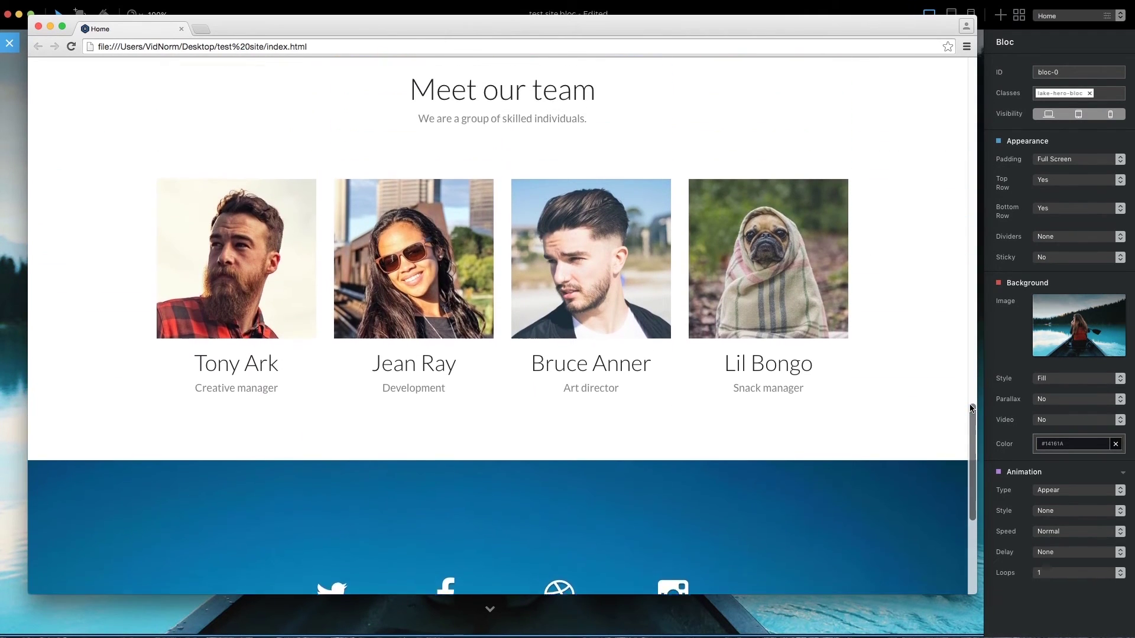
pyautogui.scroll(3, 968, 403)
pyautogui.scroll(2, 970, 404)
pyautogui.scroll(3, 969, 403)
pyautogui.scroll(2, 970, 403)
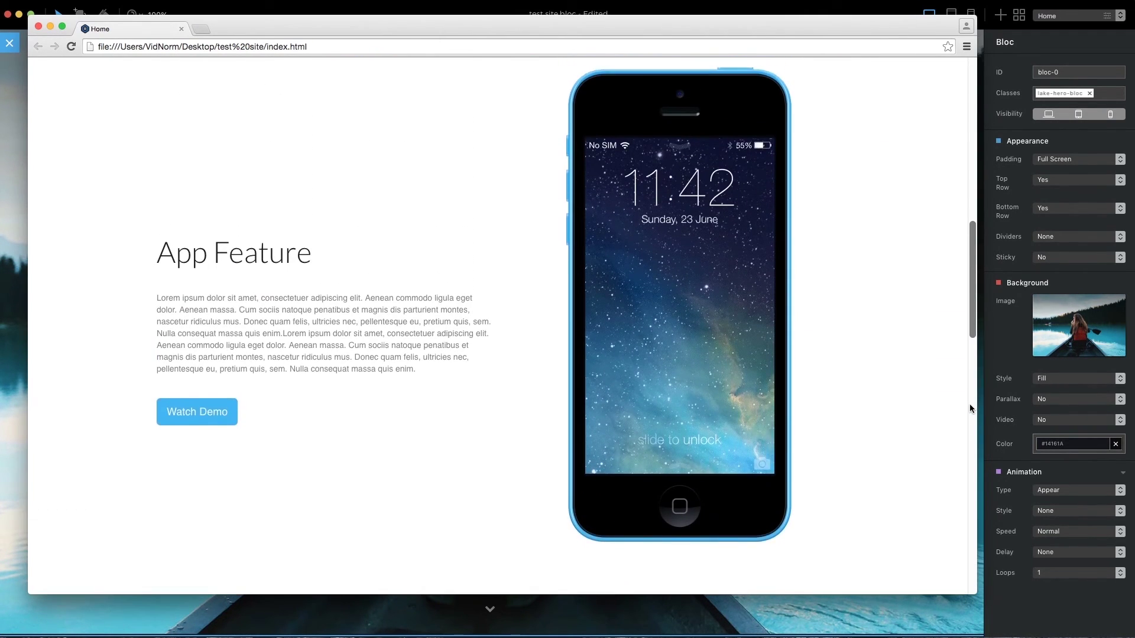
pyautogui.scroll(2, 969, 404)
pyautogui.scroll(4, 969, 403)
pyautogui.scroll(3, 969, 404)
pyautogui.scroll(3, 969, 404)
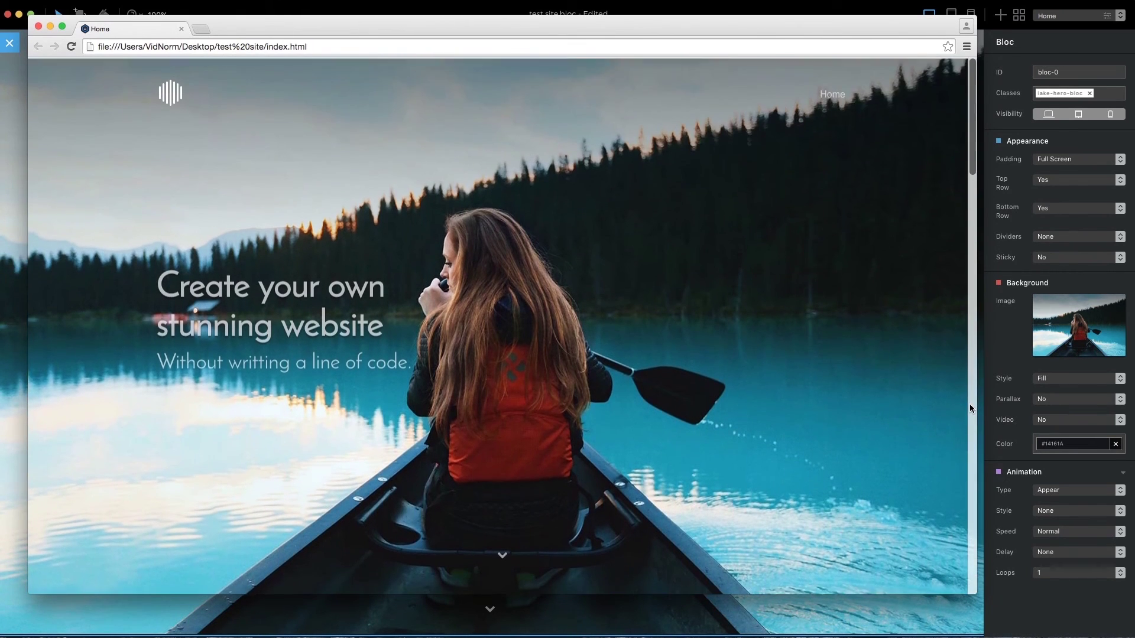